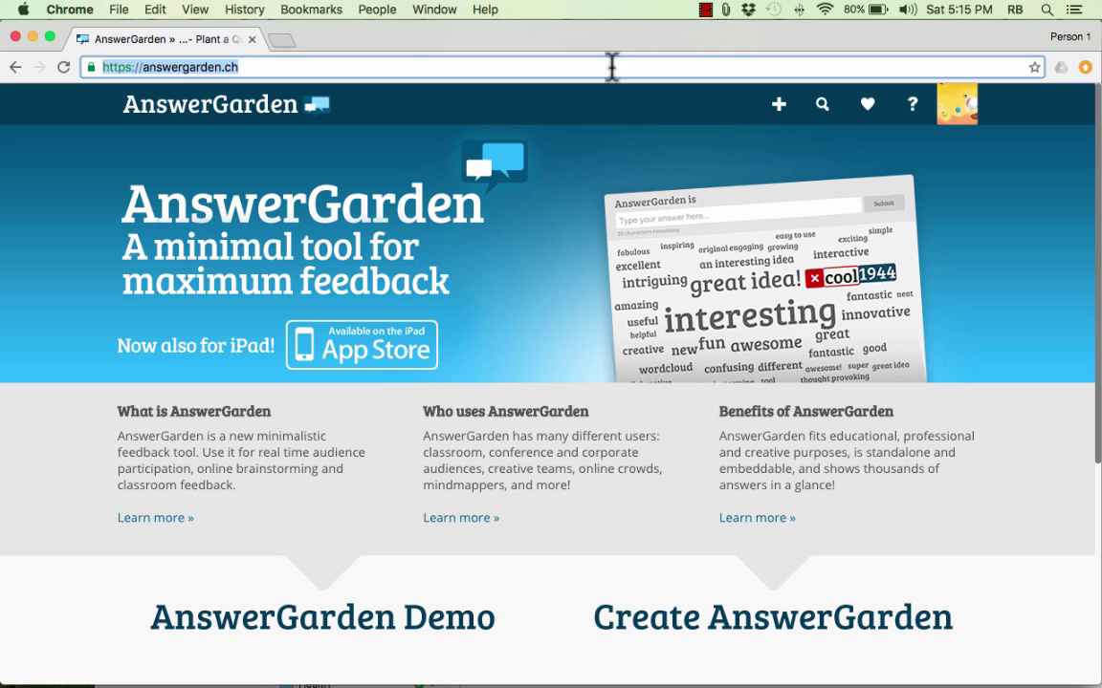
Step: Start a new AnswerGarden and enter the topic "What qualities would be helpful for a future inventor to develop"
left_click(782, 106)
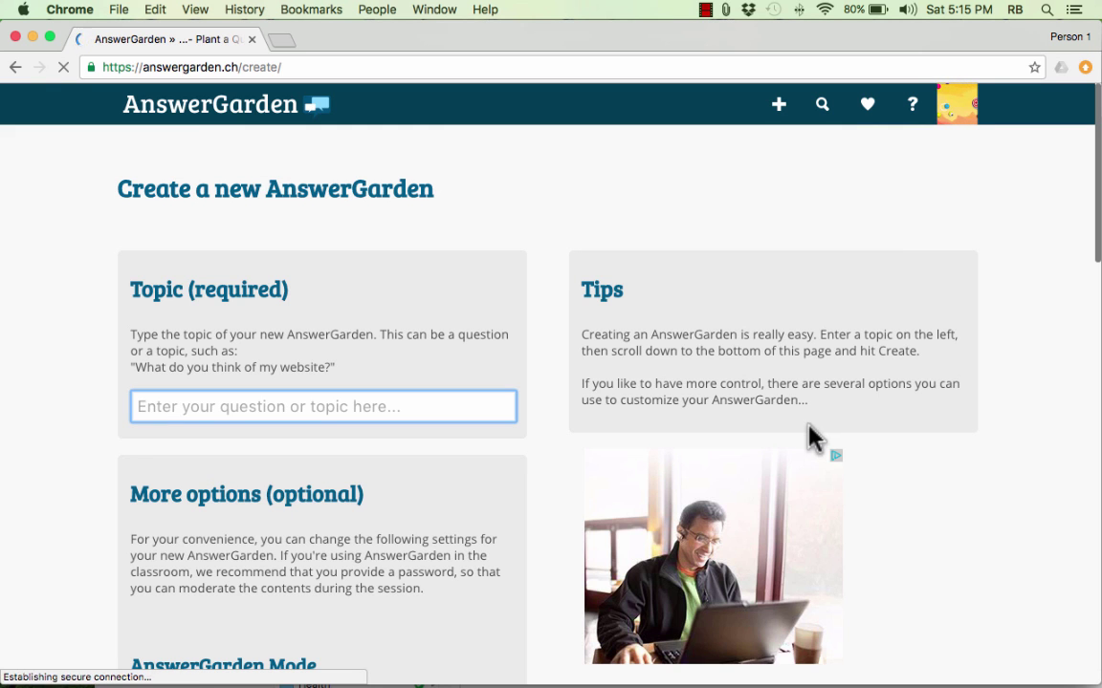
scroll(392, 227, "down", 3)
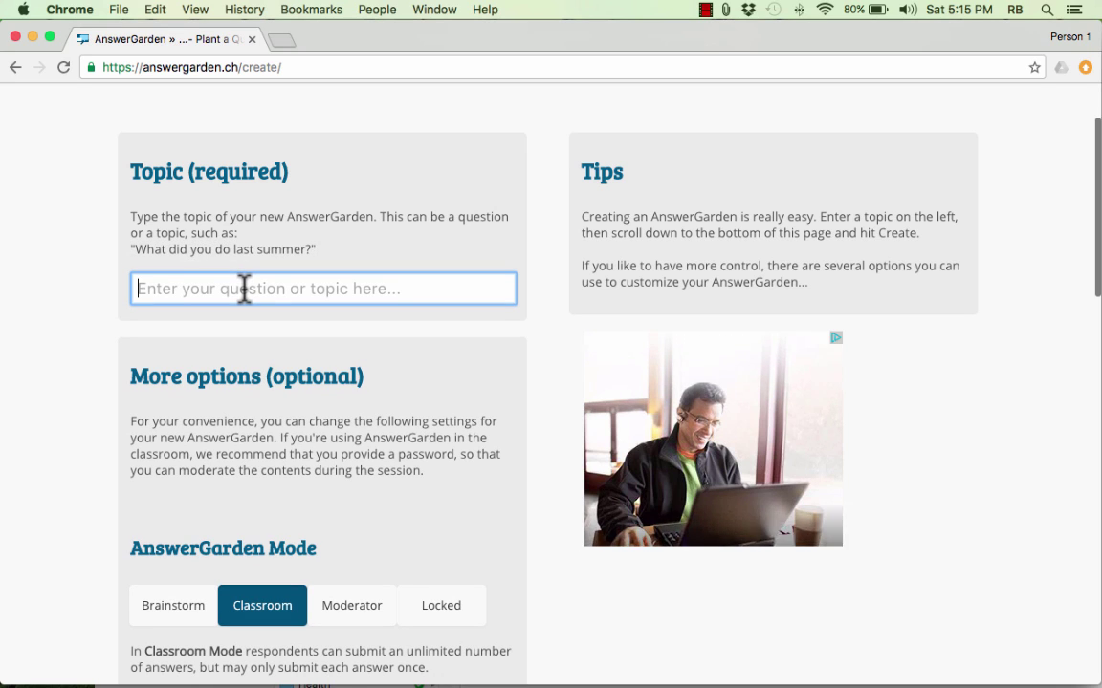
type("What qualities wou")
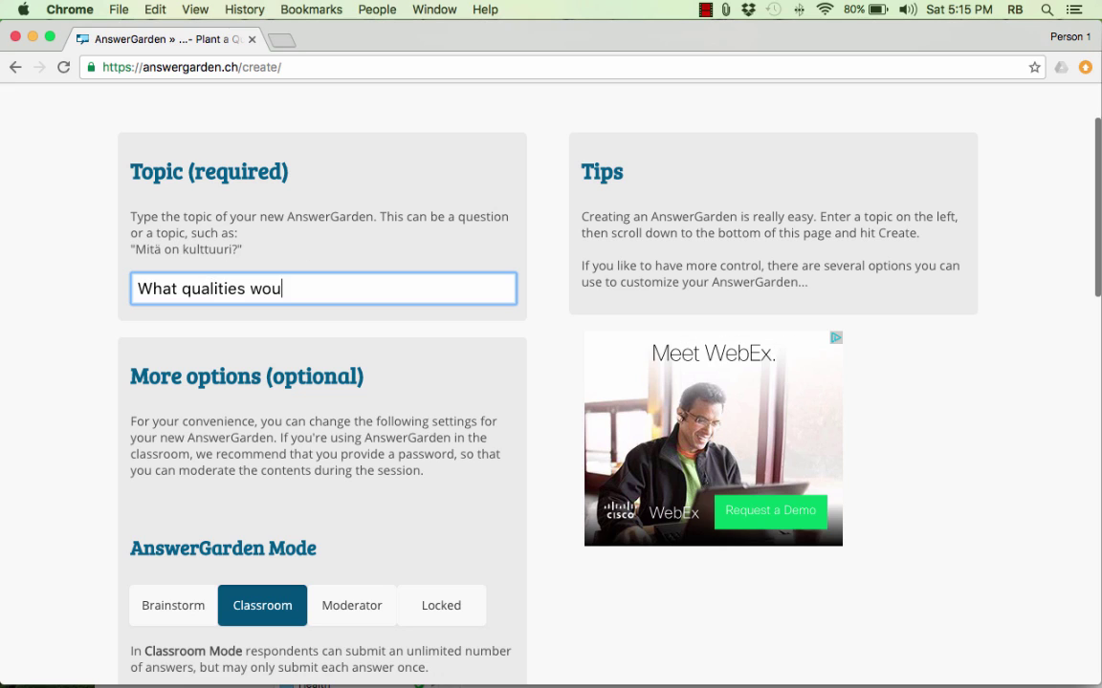
type("ld be helpful for a")
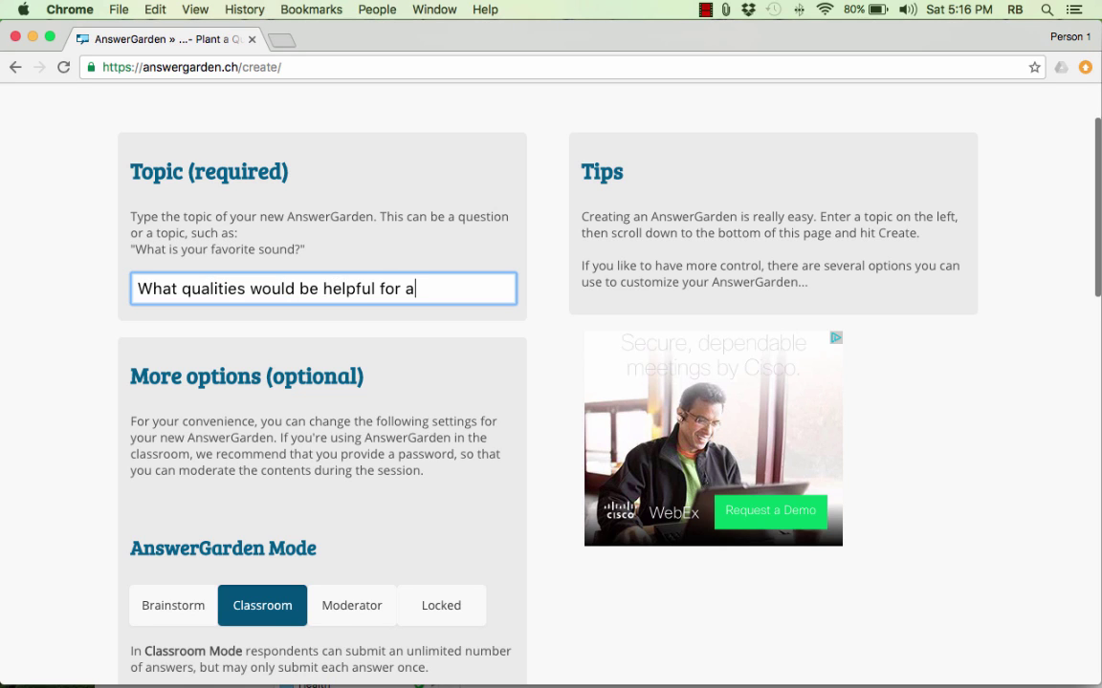
type(" future inve")
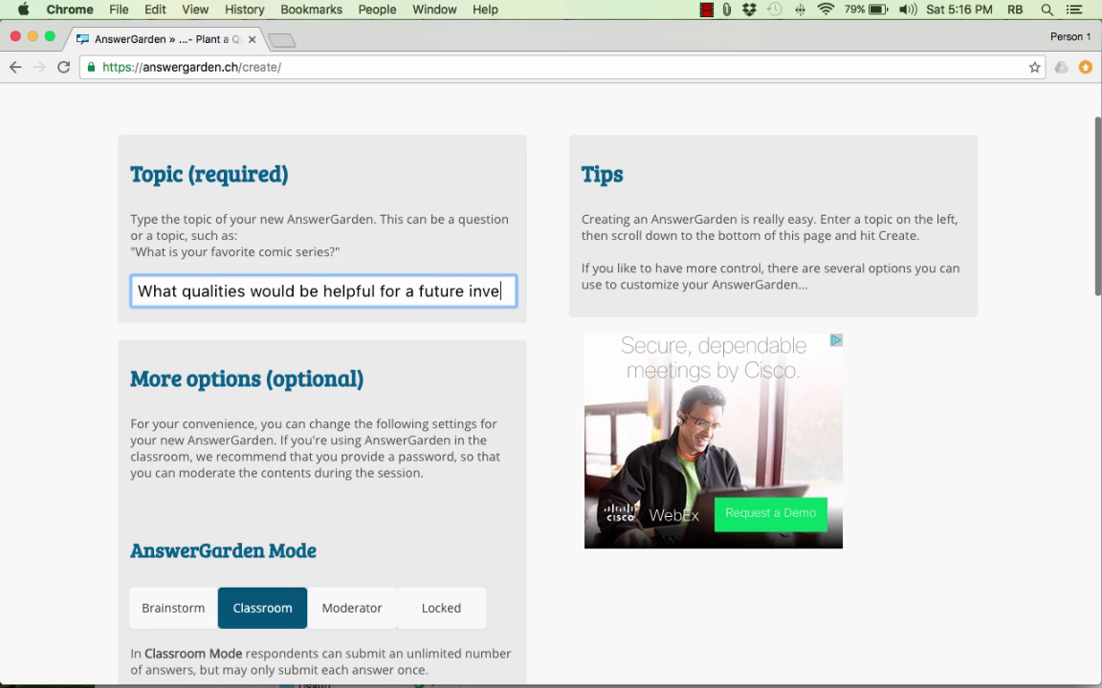
type("ntor to develop")
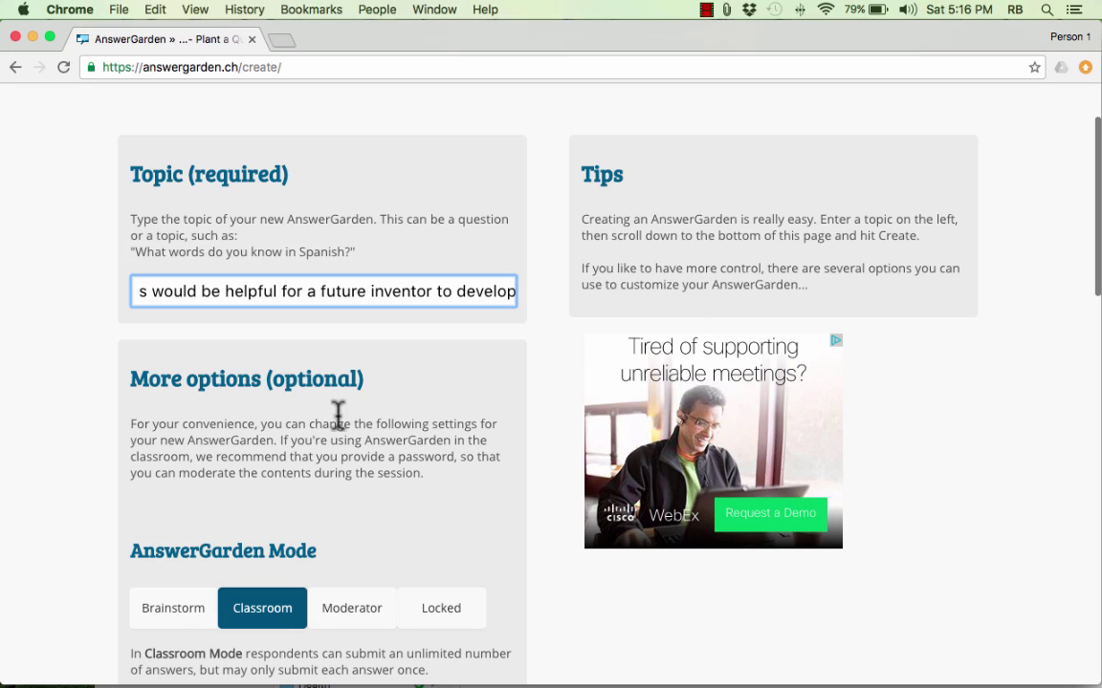
left_click_drag(496, 296, 536, 297)
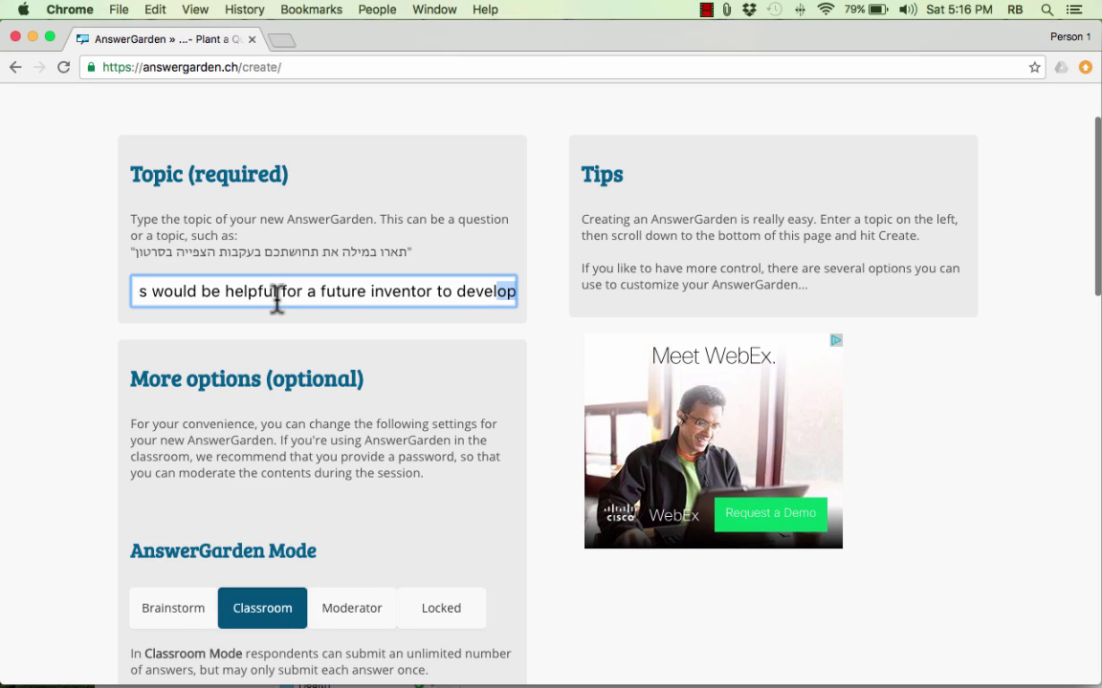
left_click_drag(210, 294, 558, 296)
left_click(511, 295)
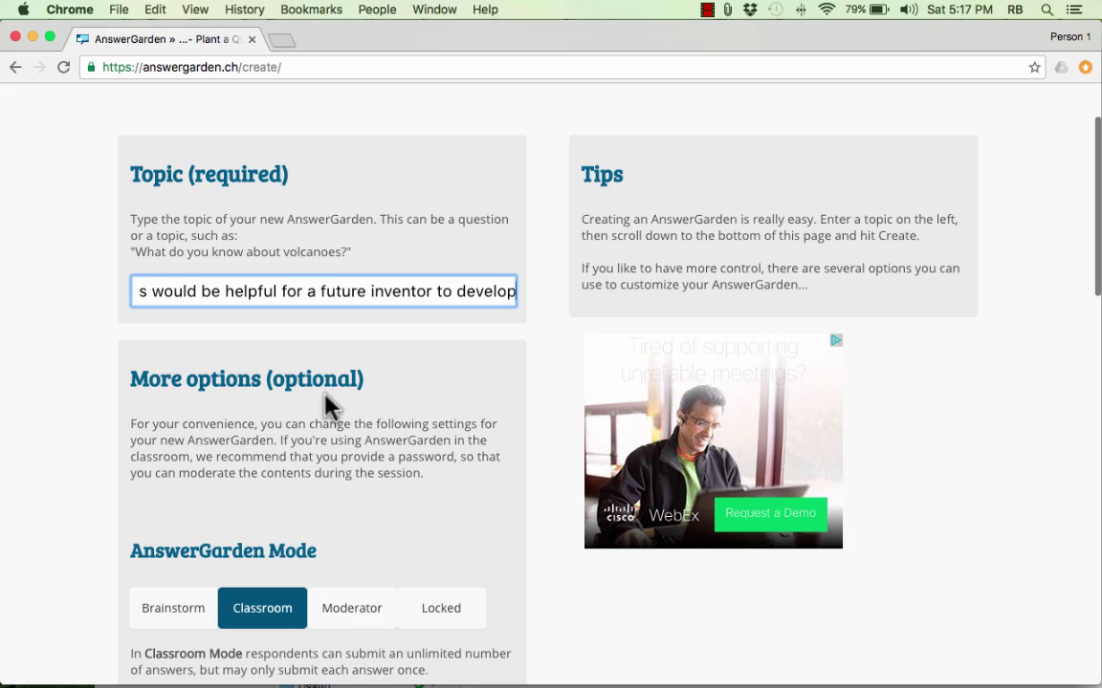
Step: Try the Brainstorm, Moderator and Locked options for the AnswerGarden Mode, ending with Classroom selected
scroll(328, 406, "down", 1)
left_click(422, 430)
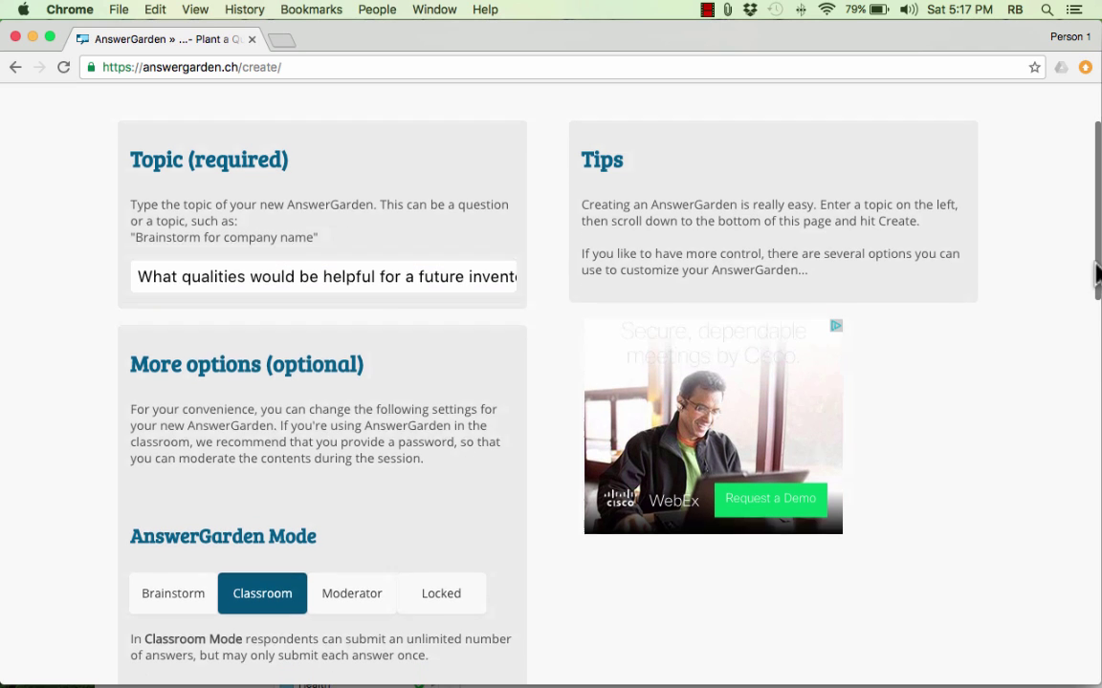
left_click_drag(1097, 275, 1021, 389)
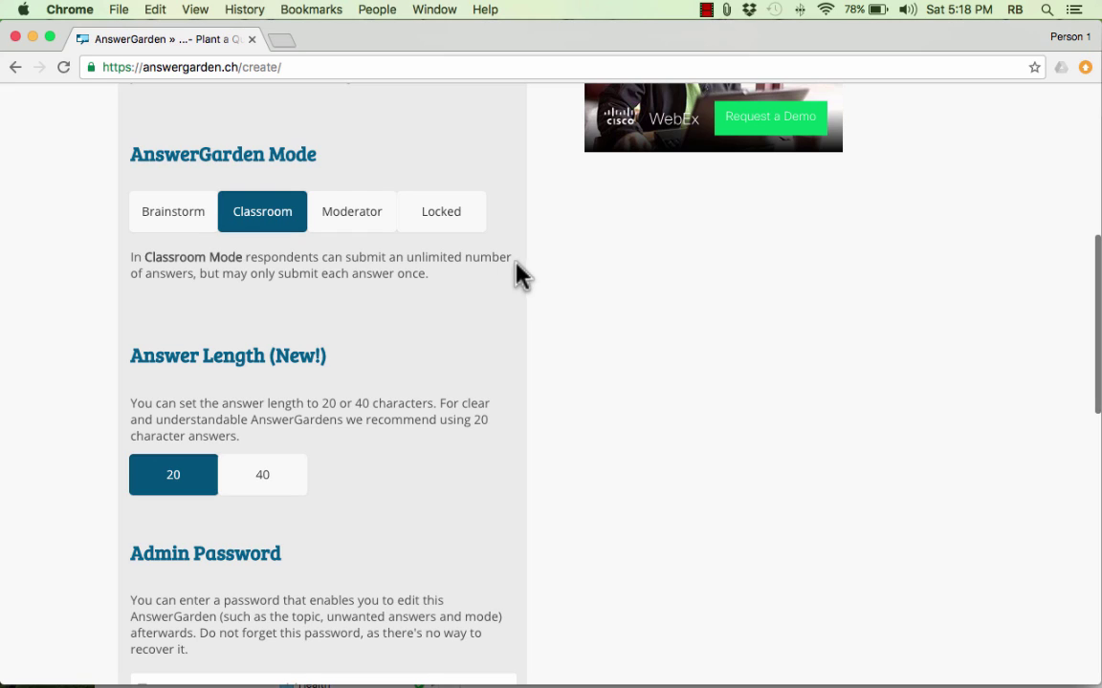
left_click(173, 226)
left_click(342, 222)
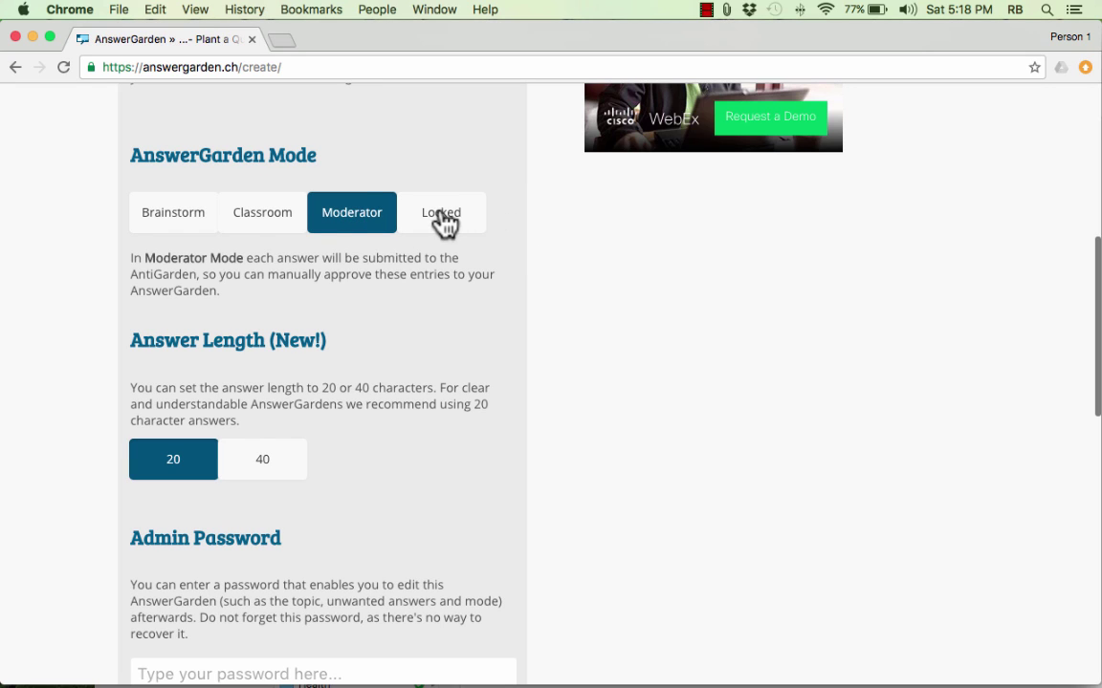
left_click(439, 219)
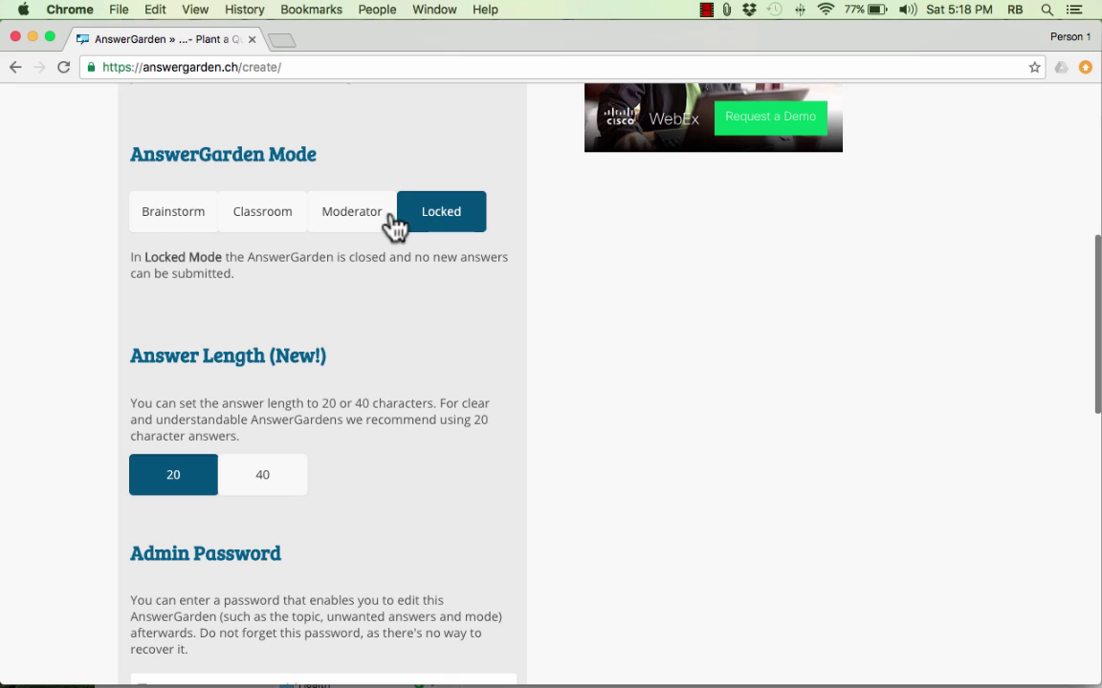
left_click(164, 216)
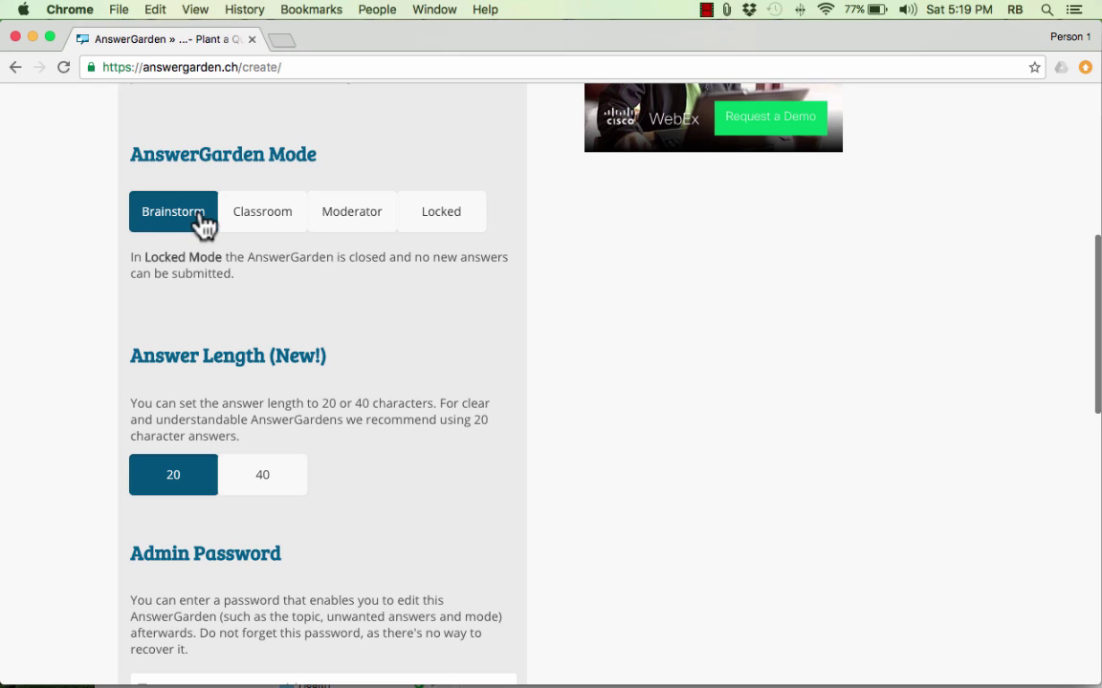
left_click(265, 227)
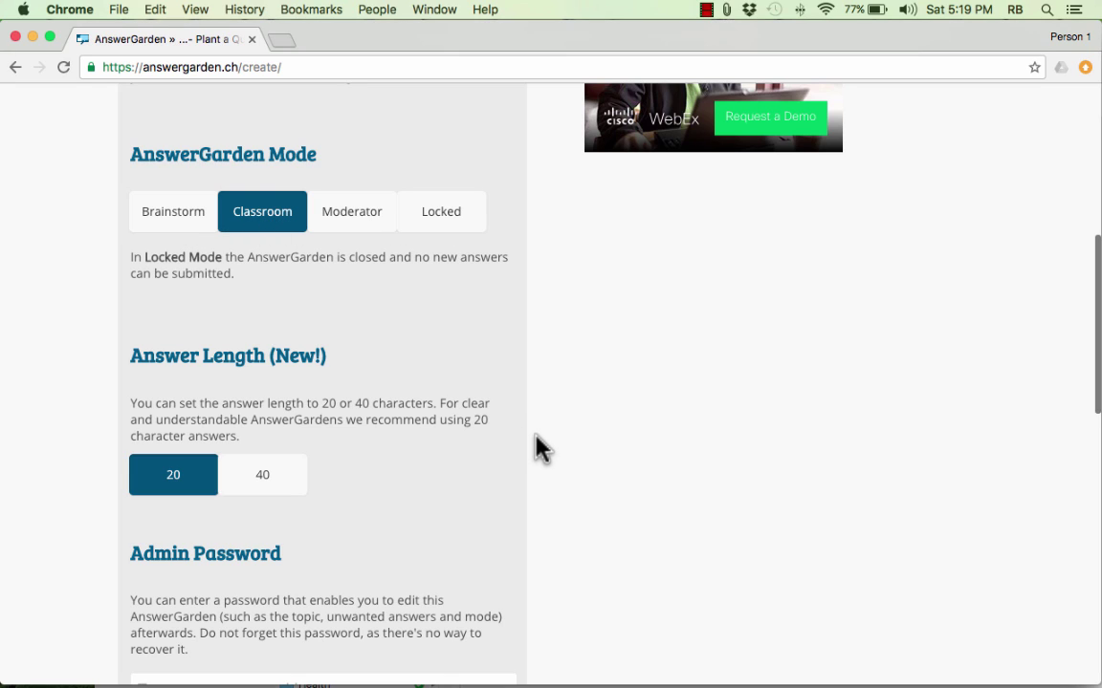
Step: Try the 40-character answer length, settle on 20 characters, and enter an admin password
scroll(409, 444, "down", 4)
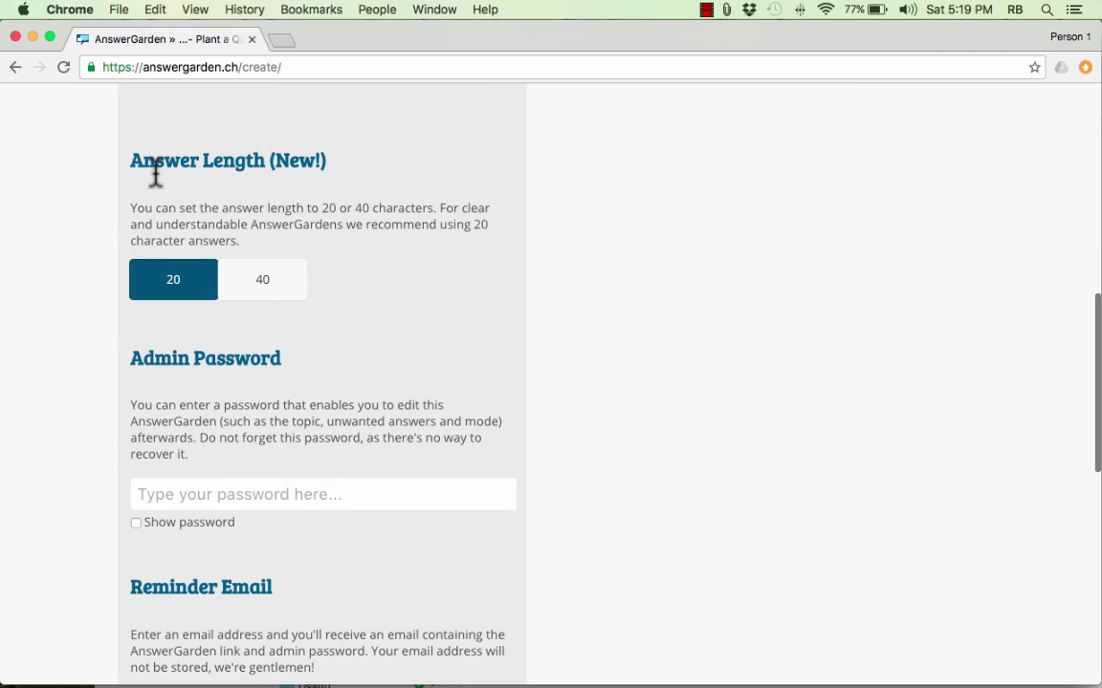
left_click(271, 290)
left_click(183, 287)
left_click(277, 494)
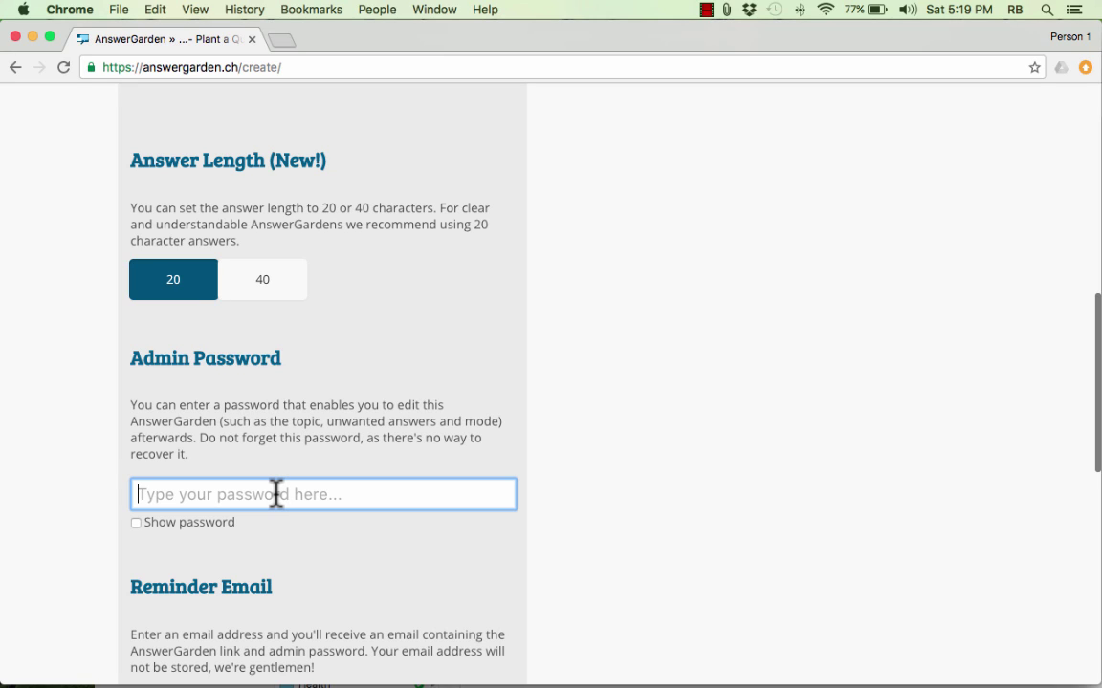
type("••••••••")
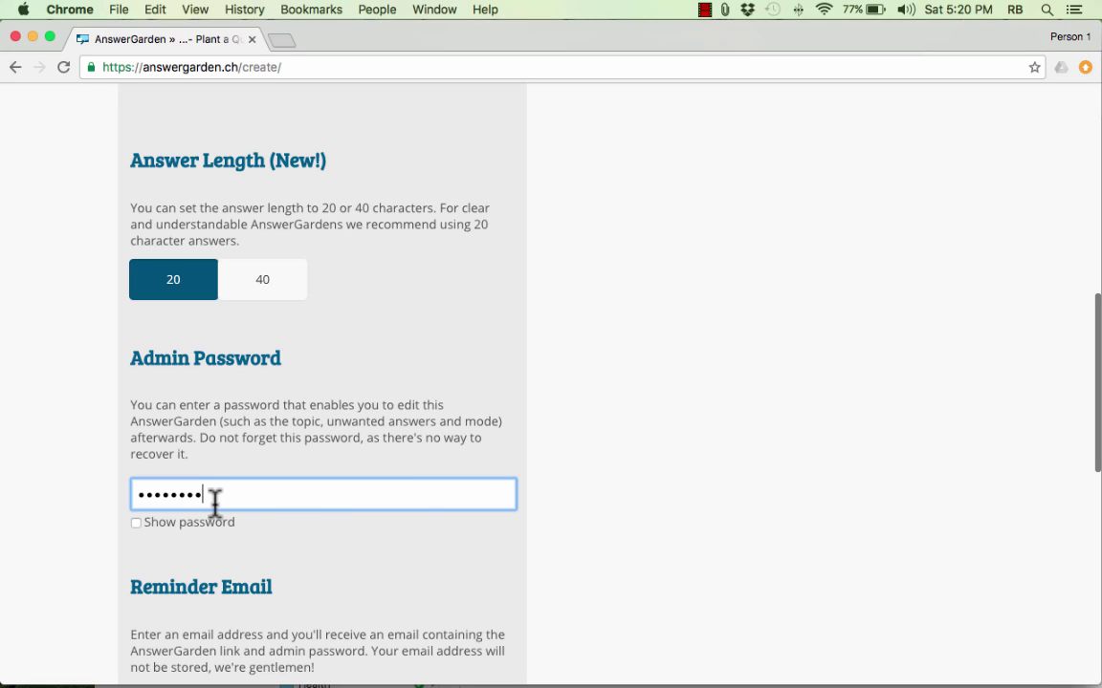
Step: Leave the reminder email blank and opt out of receiving occasional news about AnswerGarden
scroll(282, 557, "down", 3)
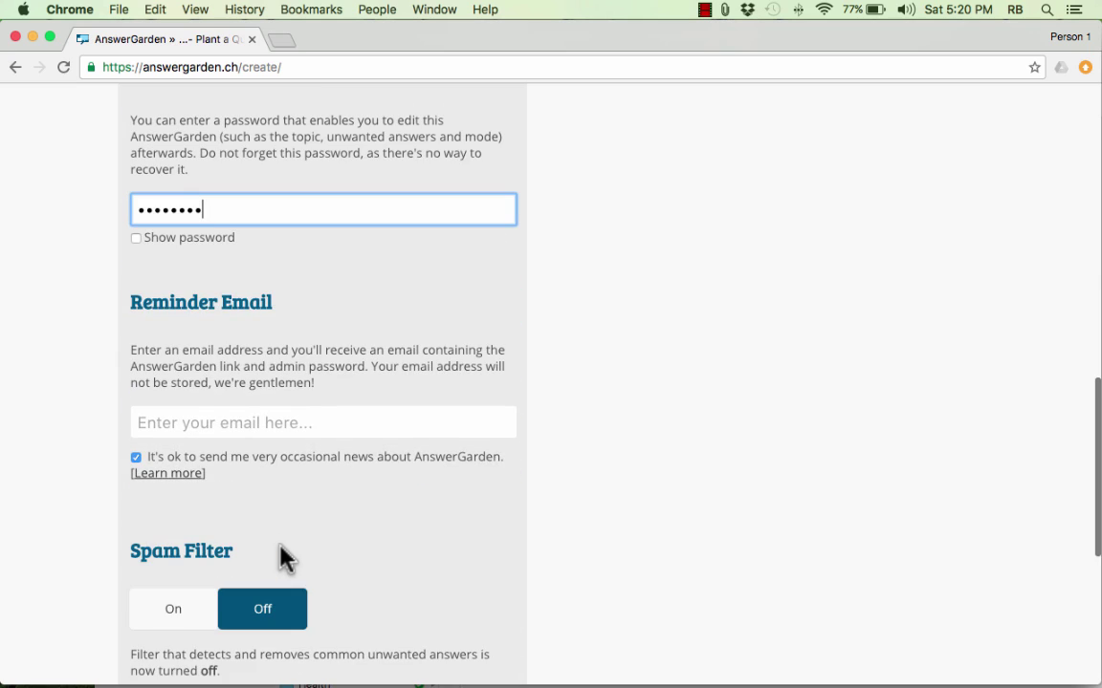
scroll(280, 556, "down", 1)
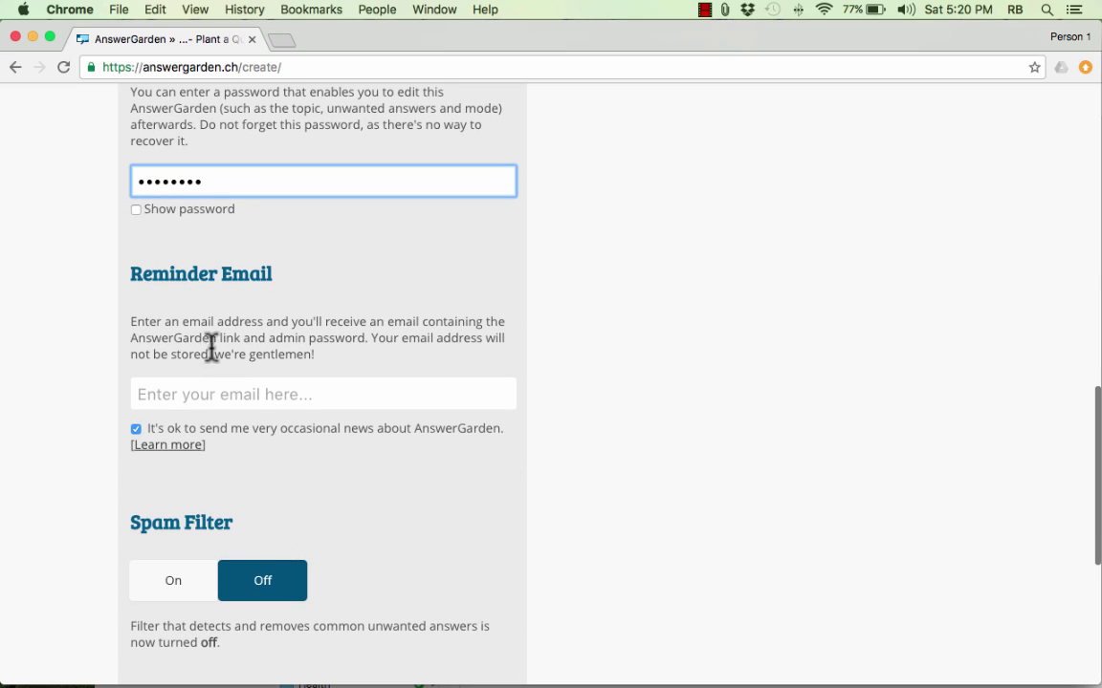
left_click(186, 396)
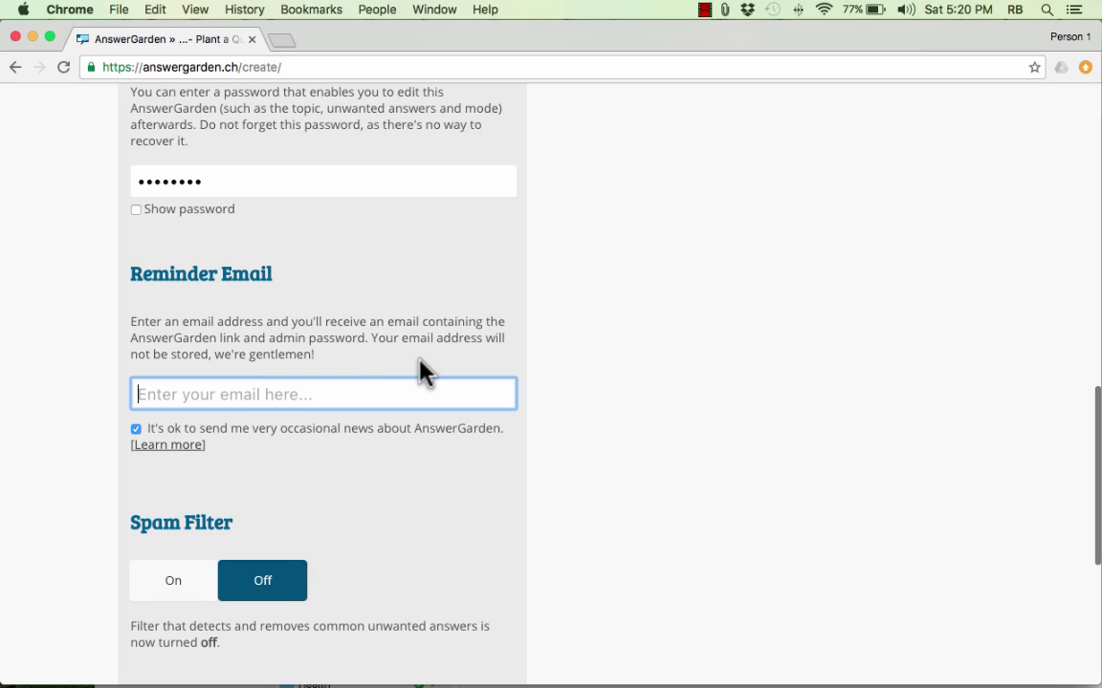
left_click(136, 430)
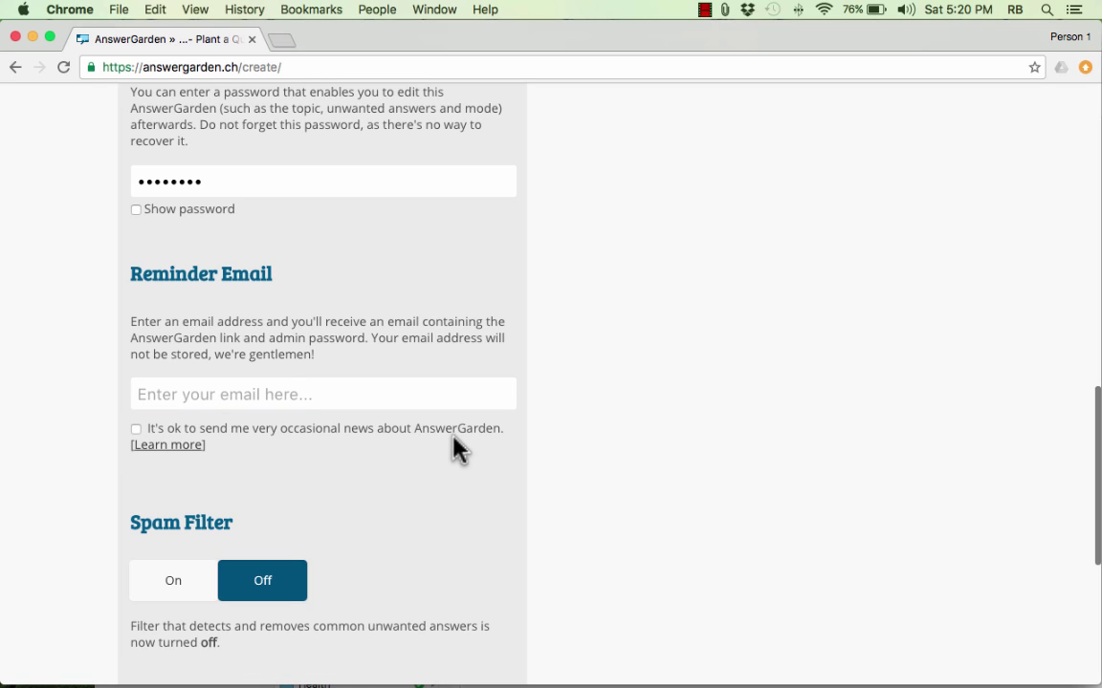
Step: Turn on the spam filter that removes common unwanted answers
scroll(263, 588, "down", 2)
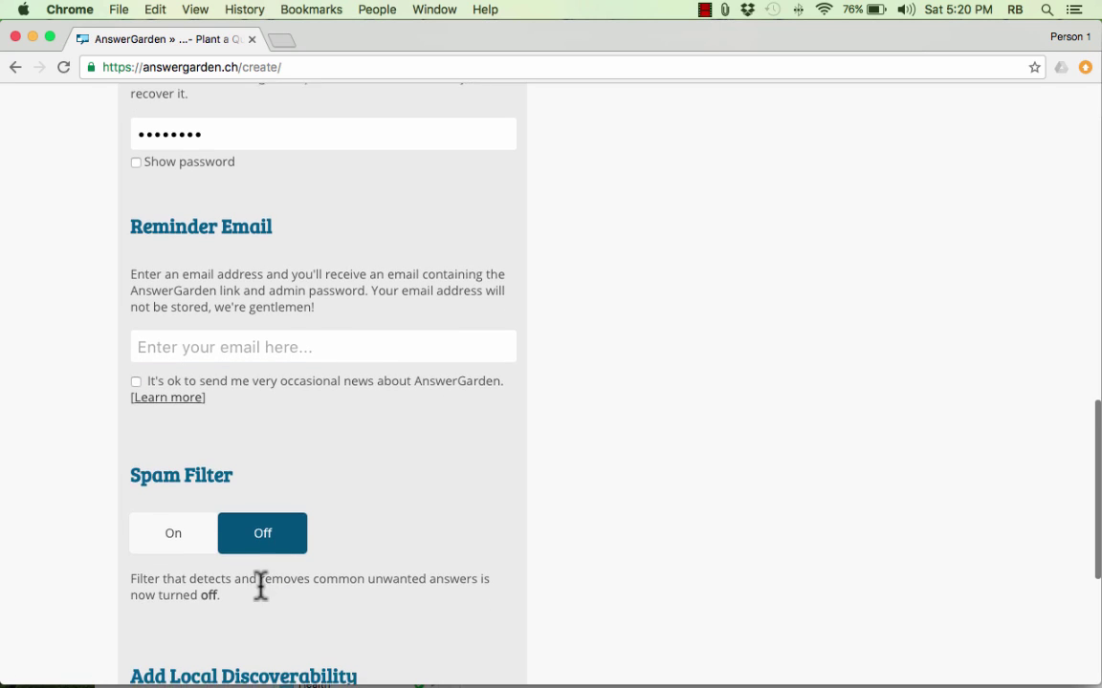
scroll(259, 591, "down", 5)
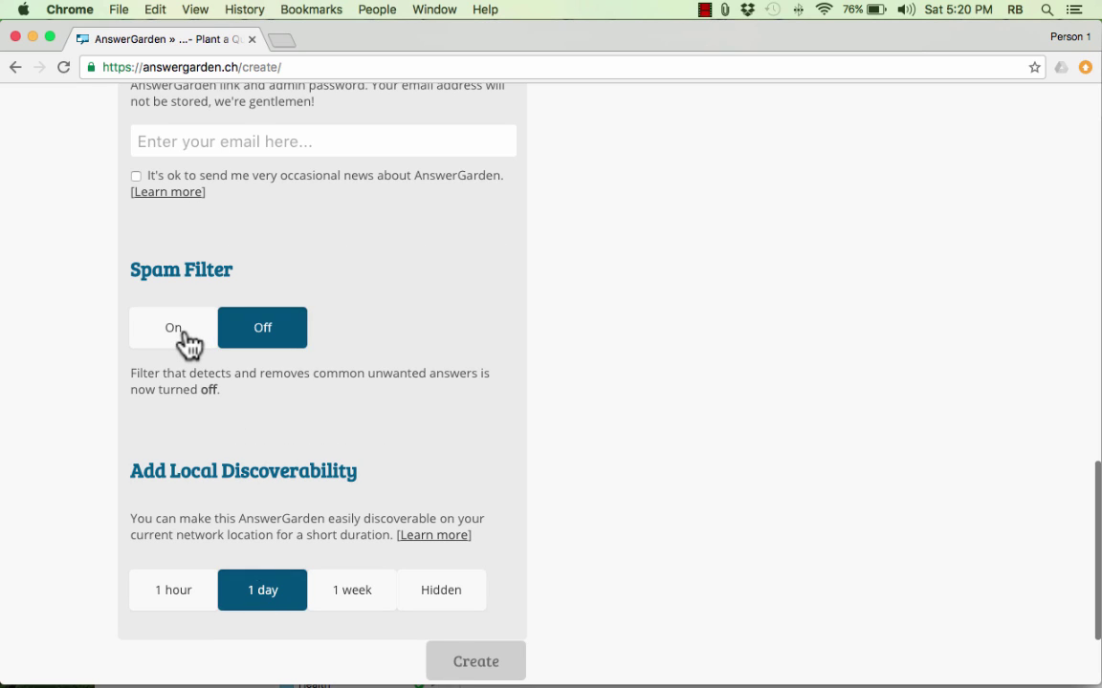
left_click(188, 342)
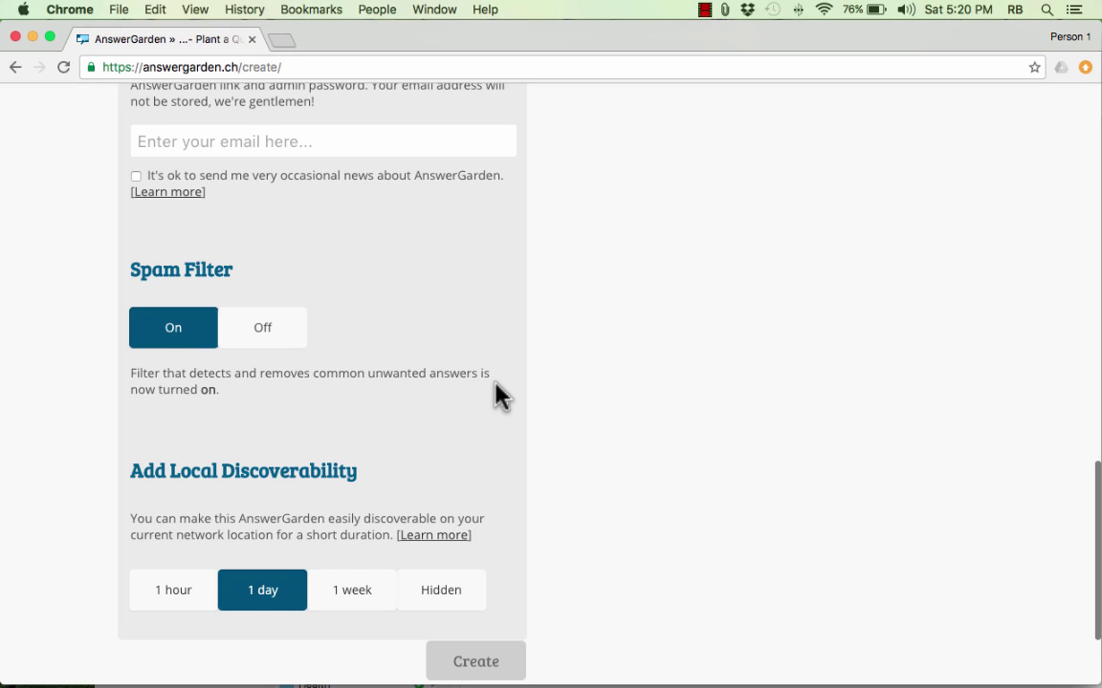
left_click(748, 11)
Step: Set the local discoverability to Hidden and create the AnswerGarden
scroll(578, 366, "down", 3)
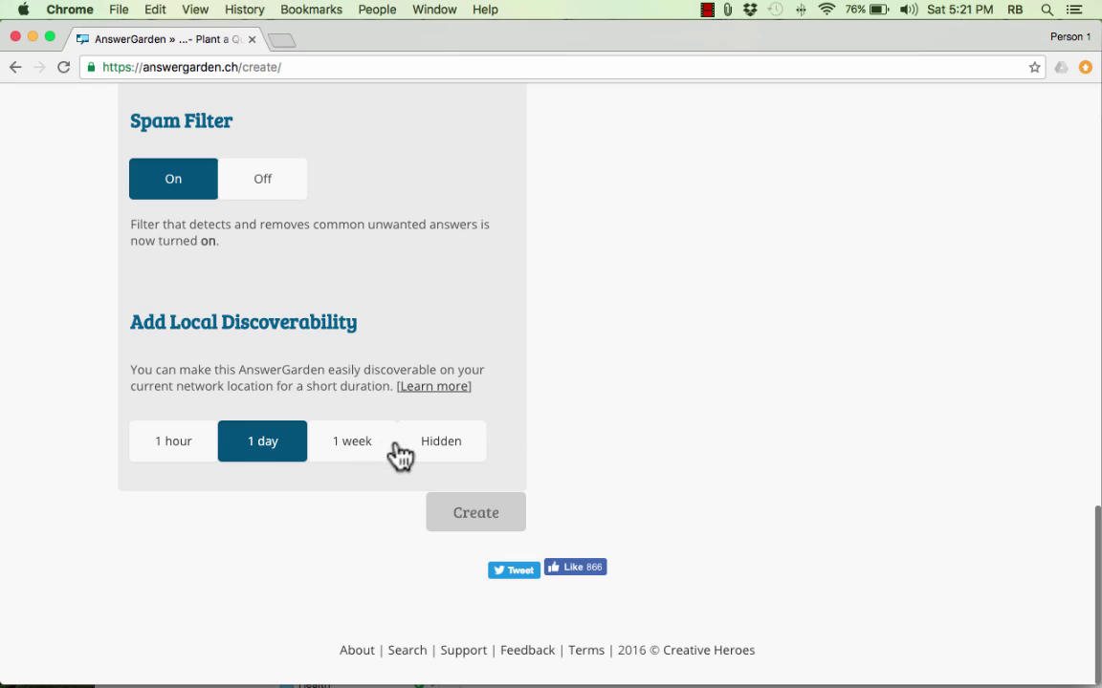
left_click(450, 457)
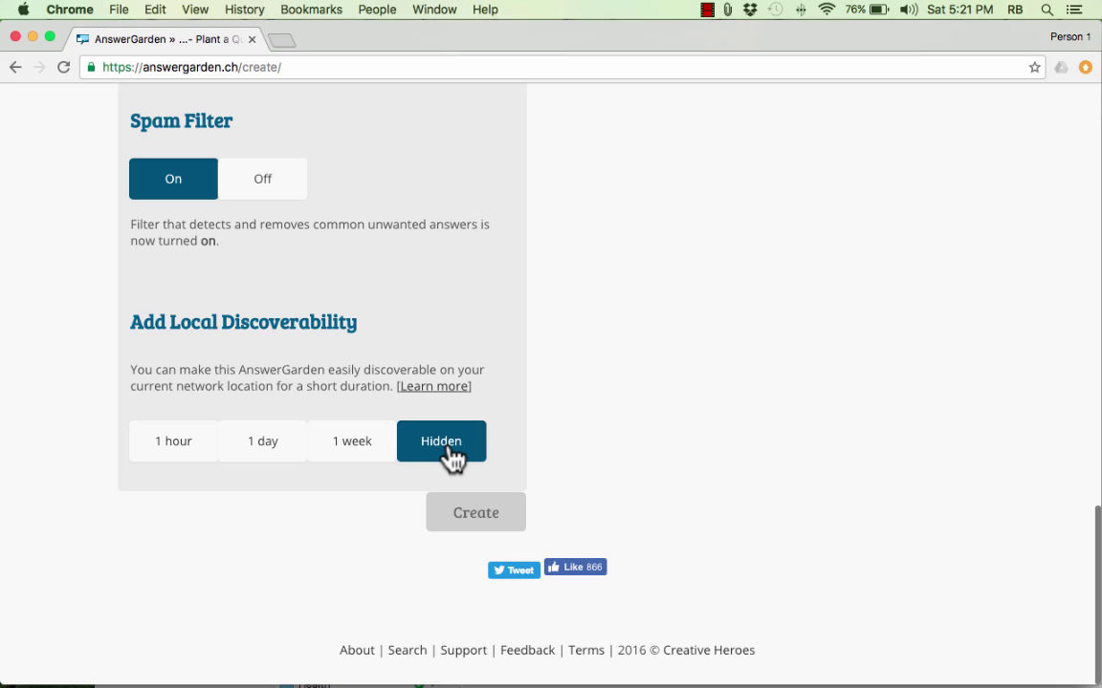
left_click(497, 519)
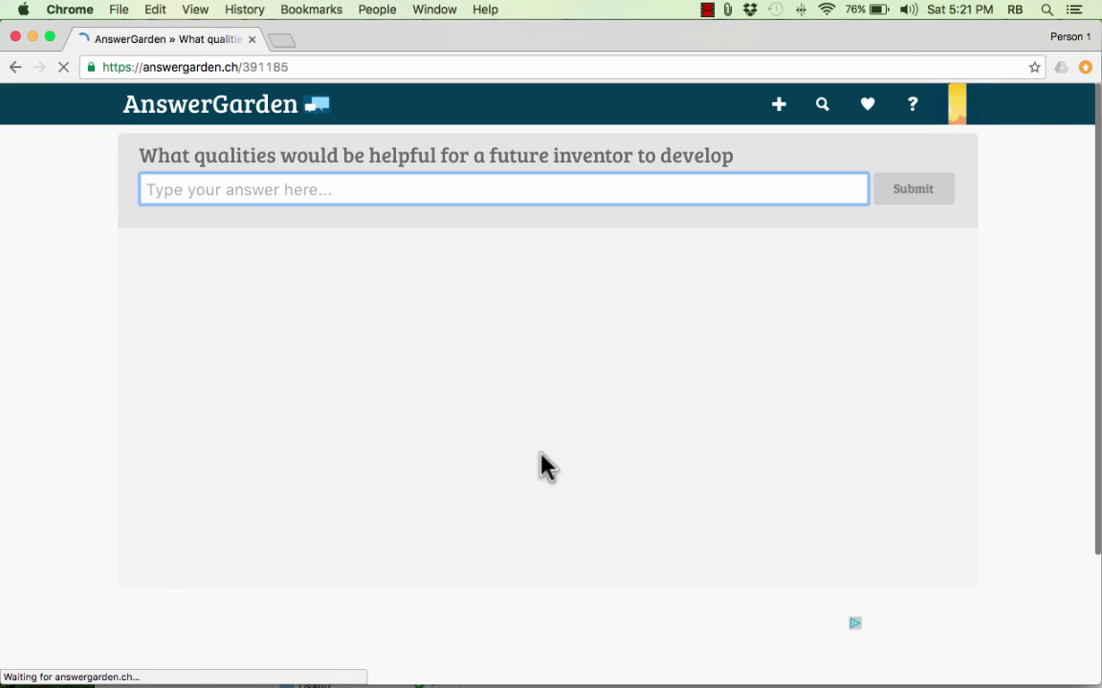
left_click(1000, 187)
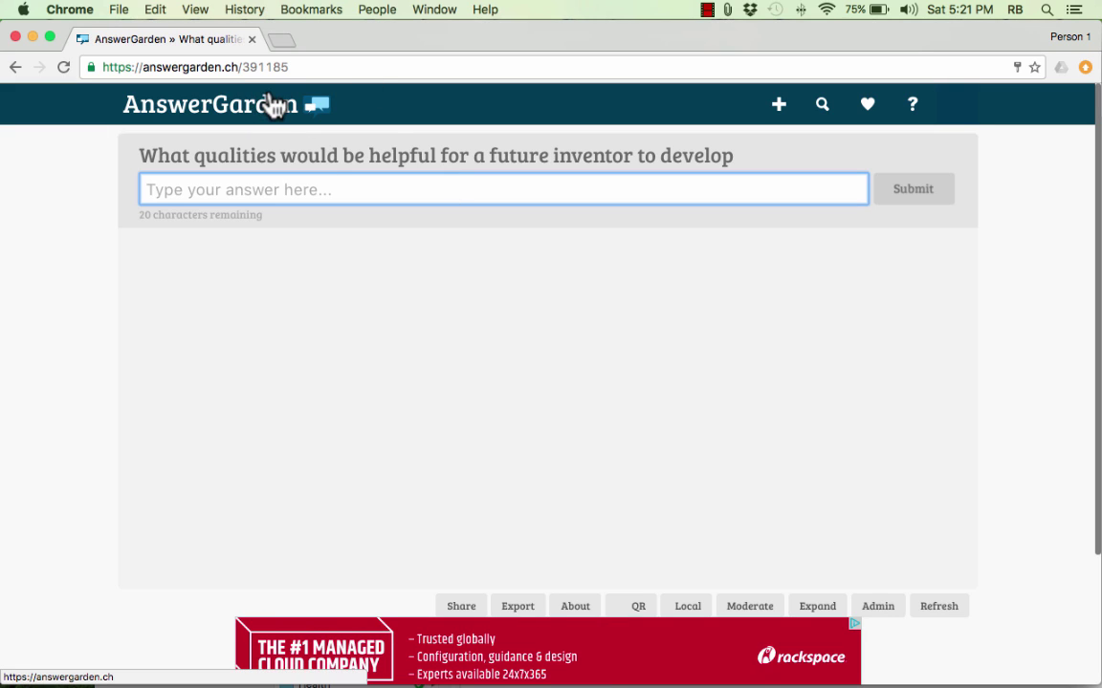
Step: Submit "patience" as an answer to the new AnswerGarden's question
left_click(143, 66)
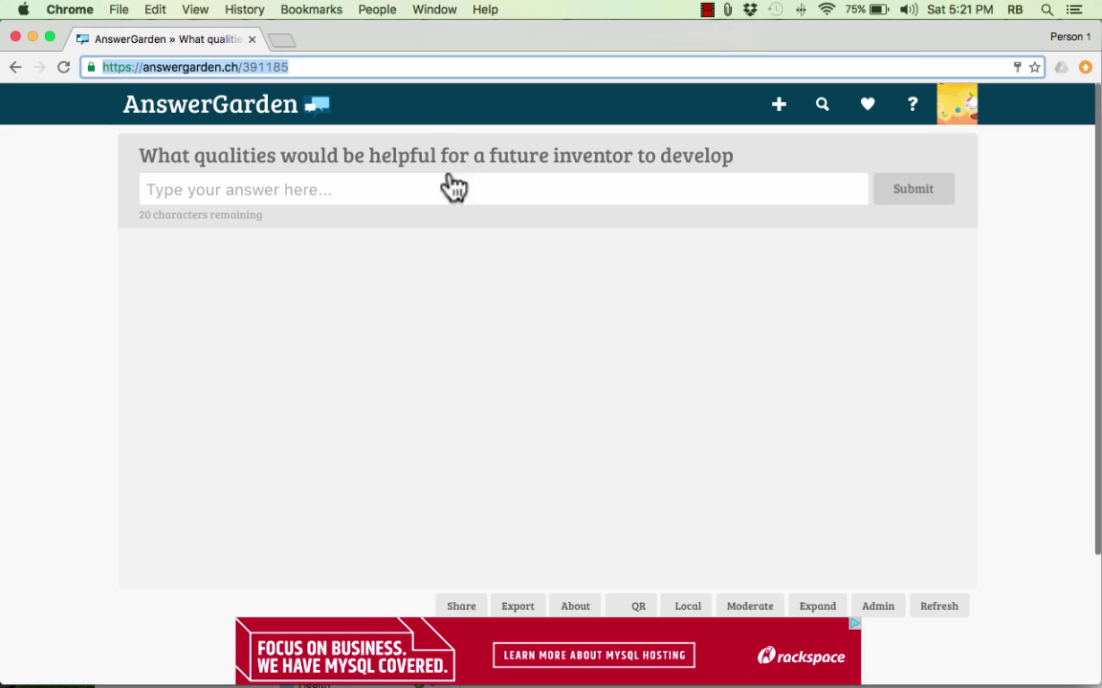
left_click(448, 196)
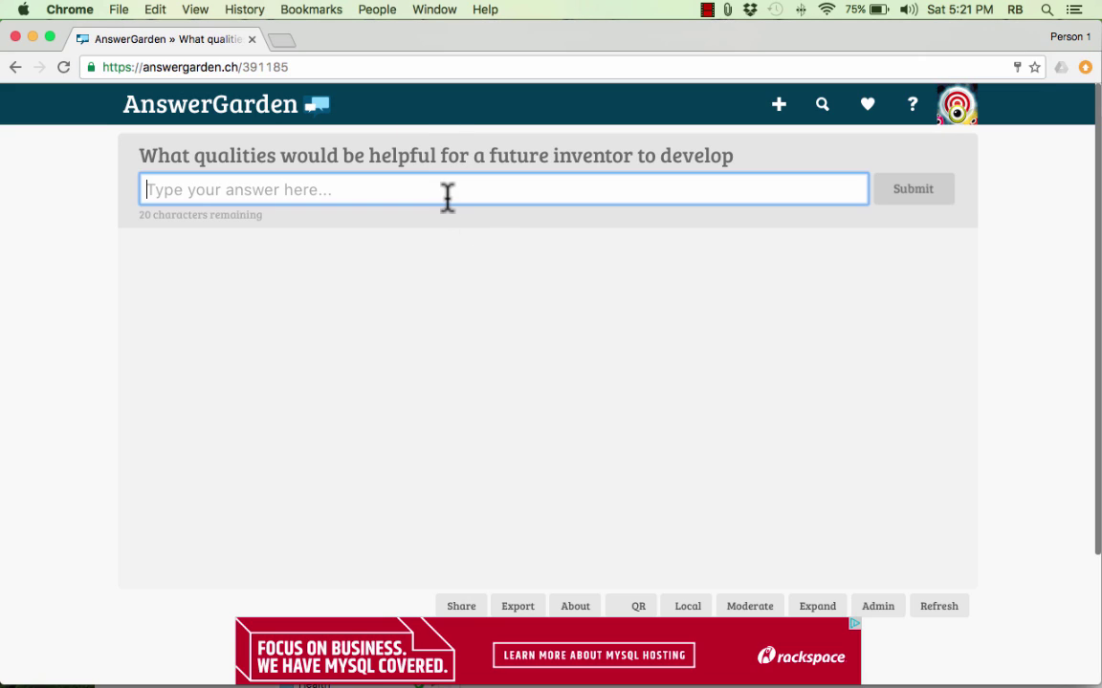
type("patience")
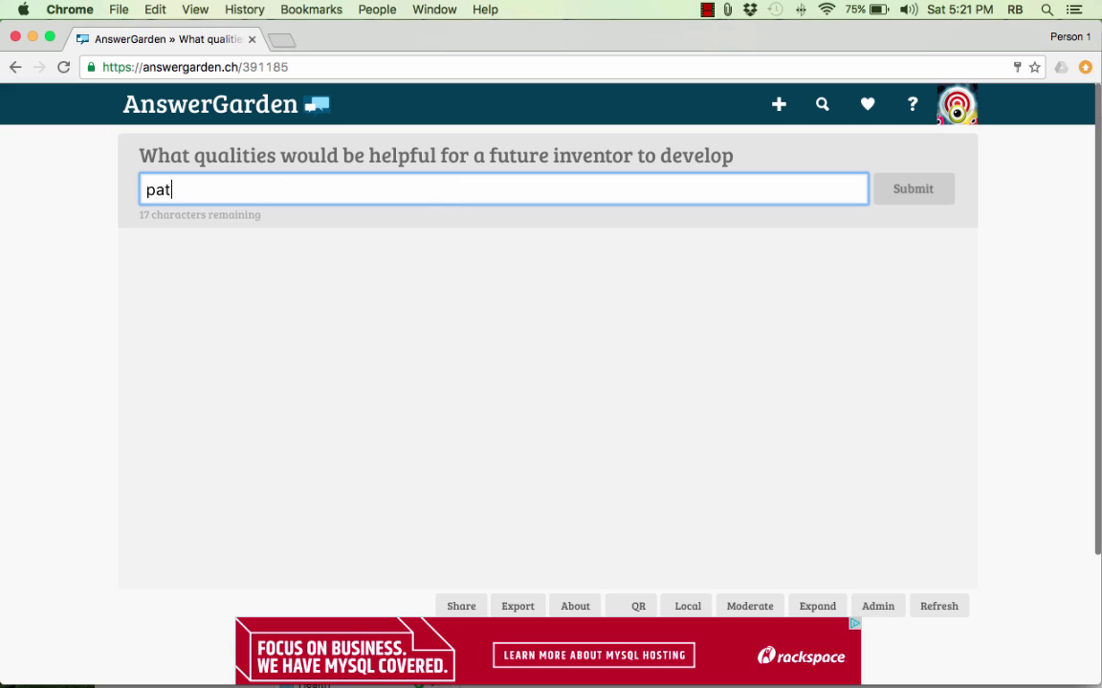
key("Return")
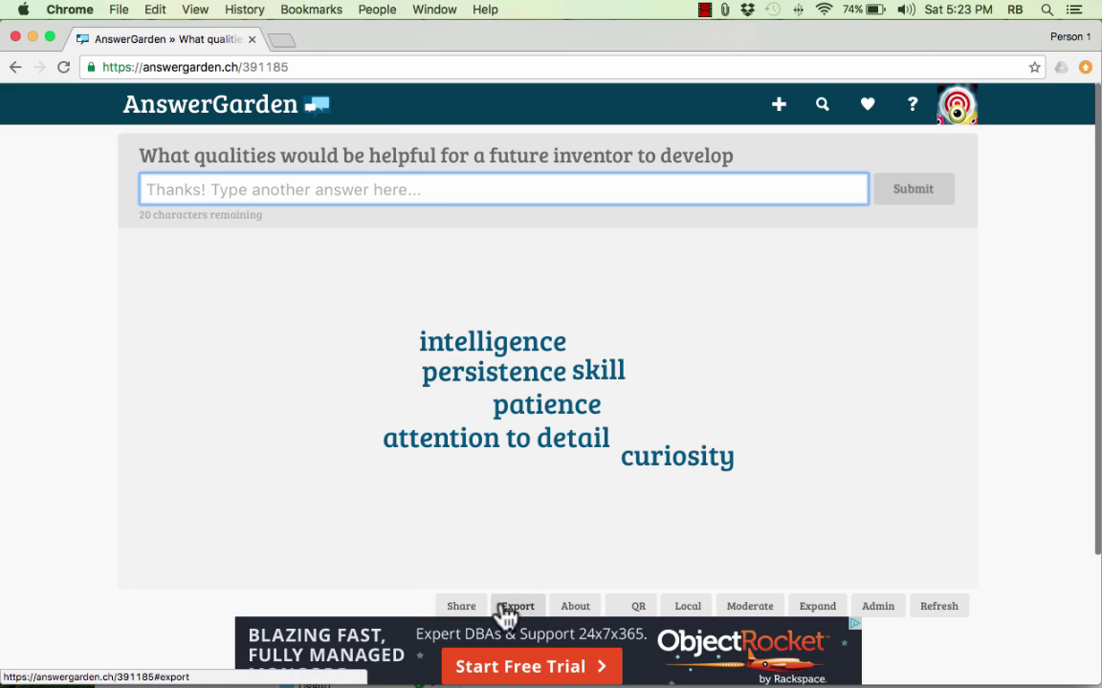
Step: Display the AnswerGarden's QR code and look over the scannable code with its link
left_click(639, 610)
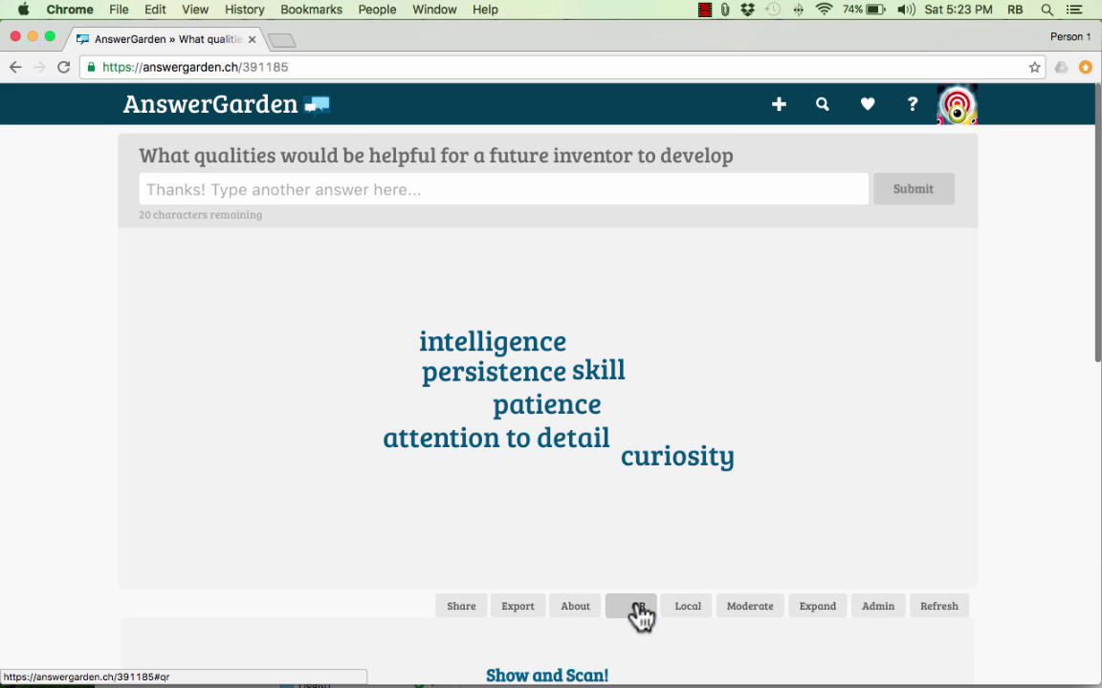
scroll(726, 512, "down", 8)
scroll(742, 522, "up", 3)
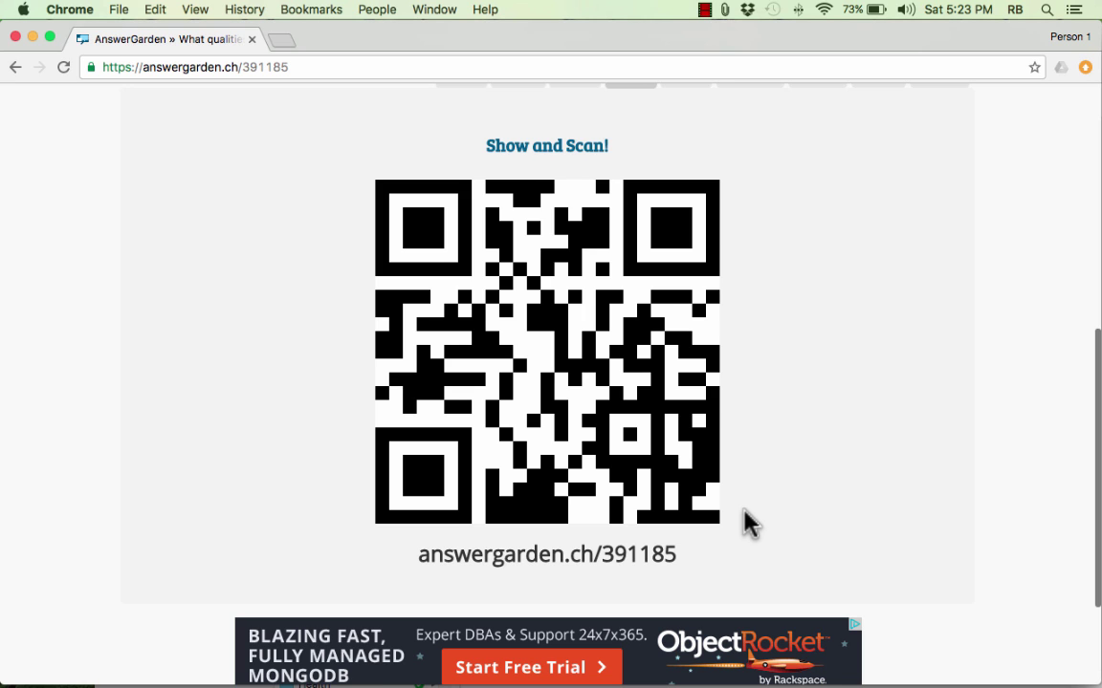
scroll(720, 460, "up", 3)
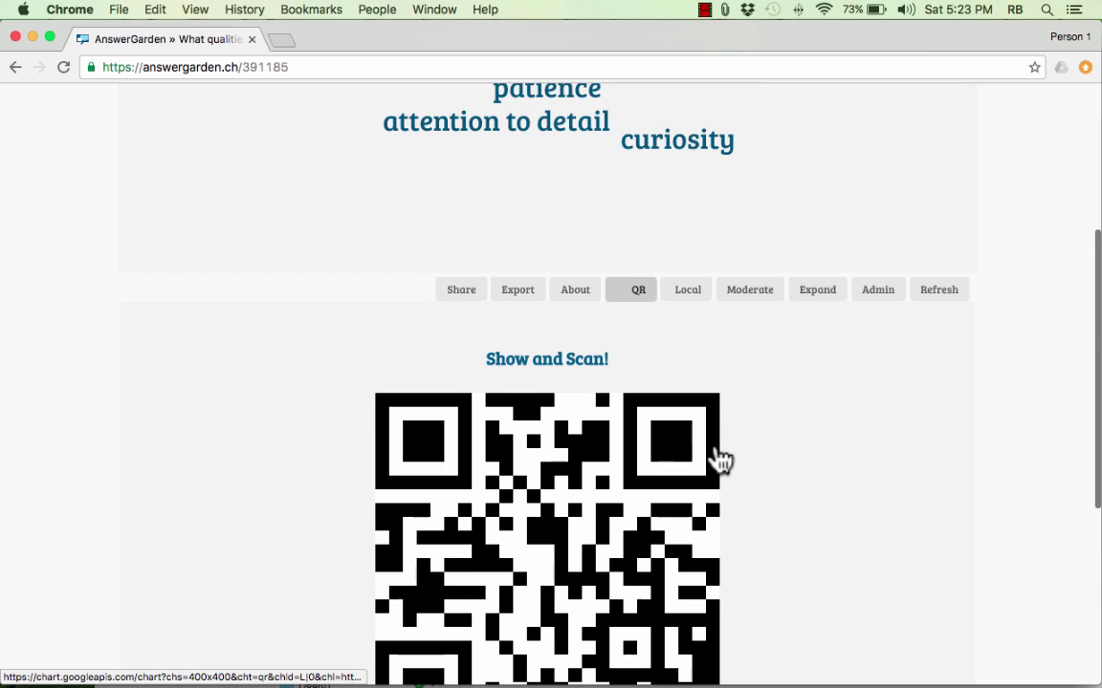
Step: Show the AnswerGarden's sharing options and select its embed code and its direct link in the Embed section
scroll(720, 460, "up", 5)
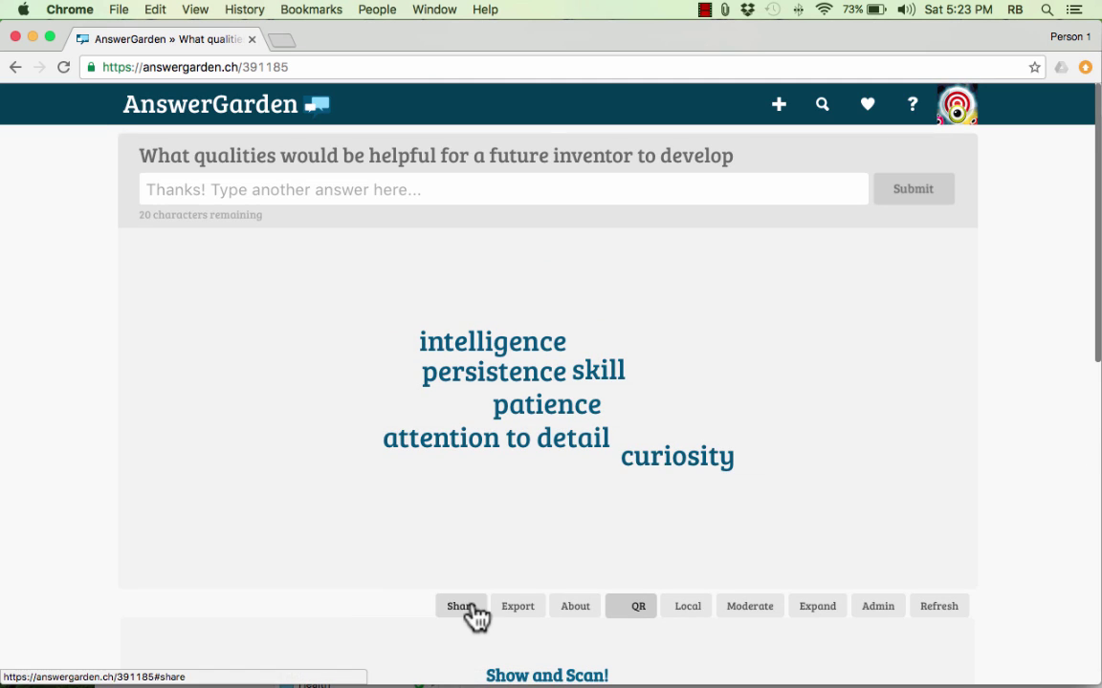
left_click(469, 608)
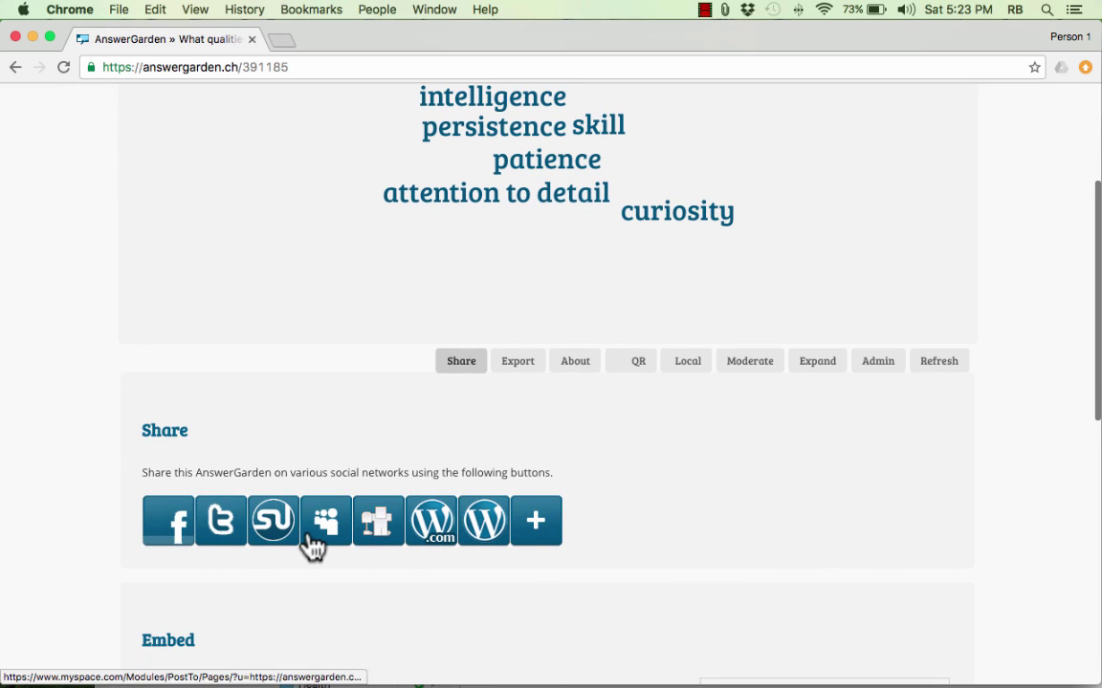
scroll(379, 543, "down", 4)
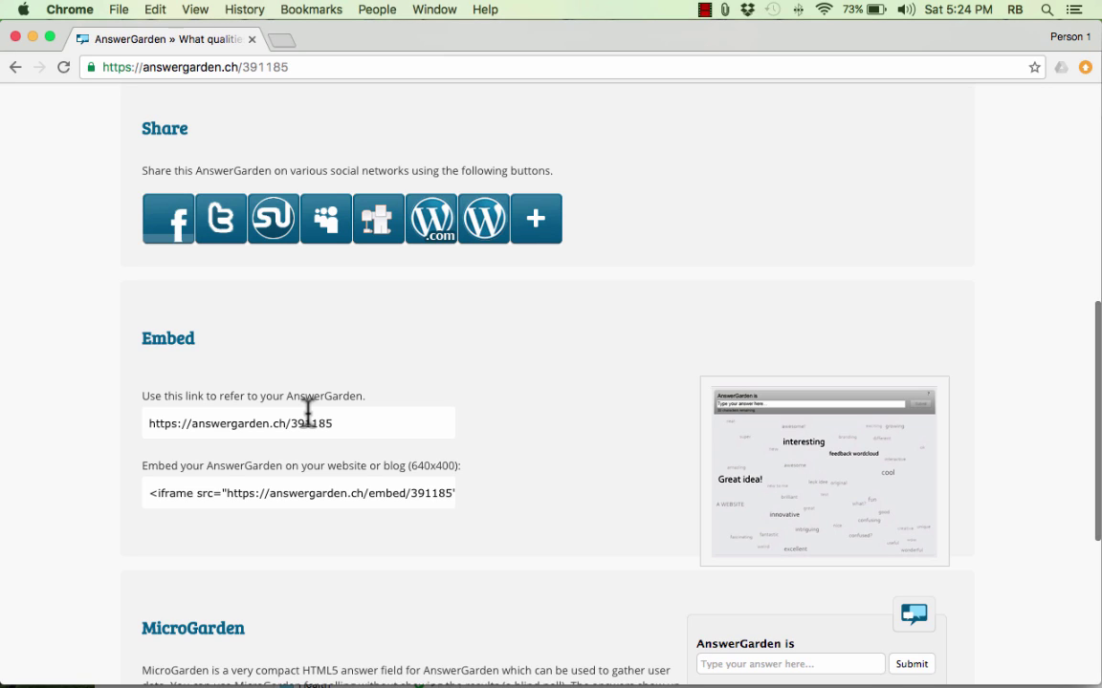
left_click(294, 492)
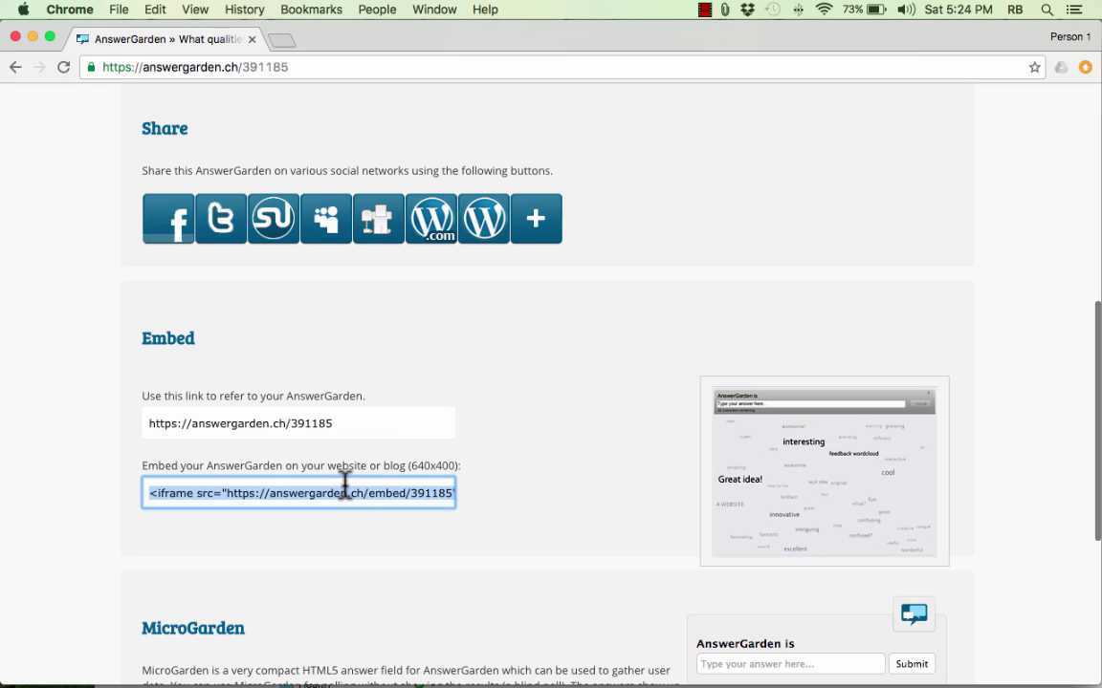
left_click(263, 426)
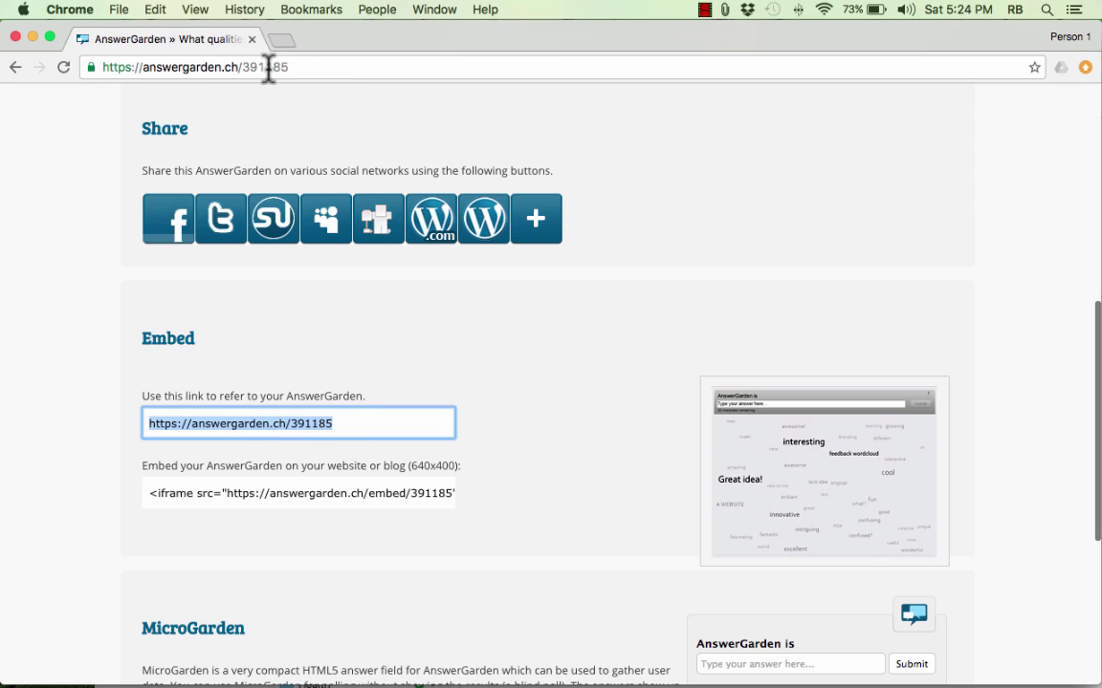
Step: Display the export options for the answers, including Wordle, Tagxedo, PNG image and CSV
scroll(566, 383, "up", 3)
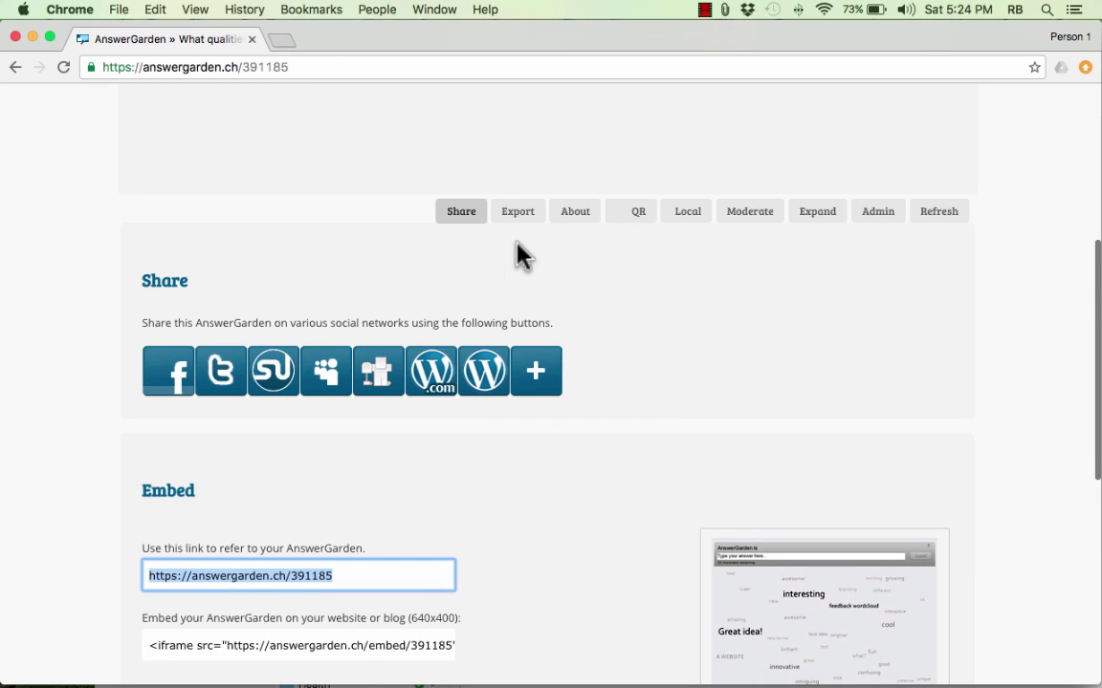
left_click(517, 212)
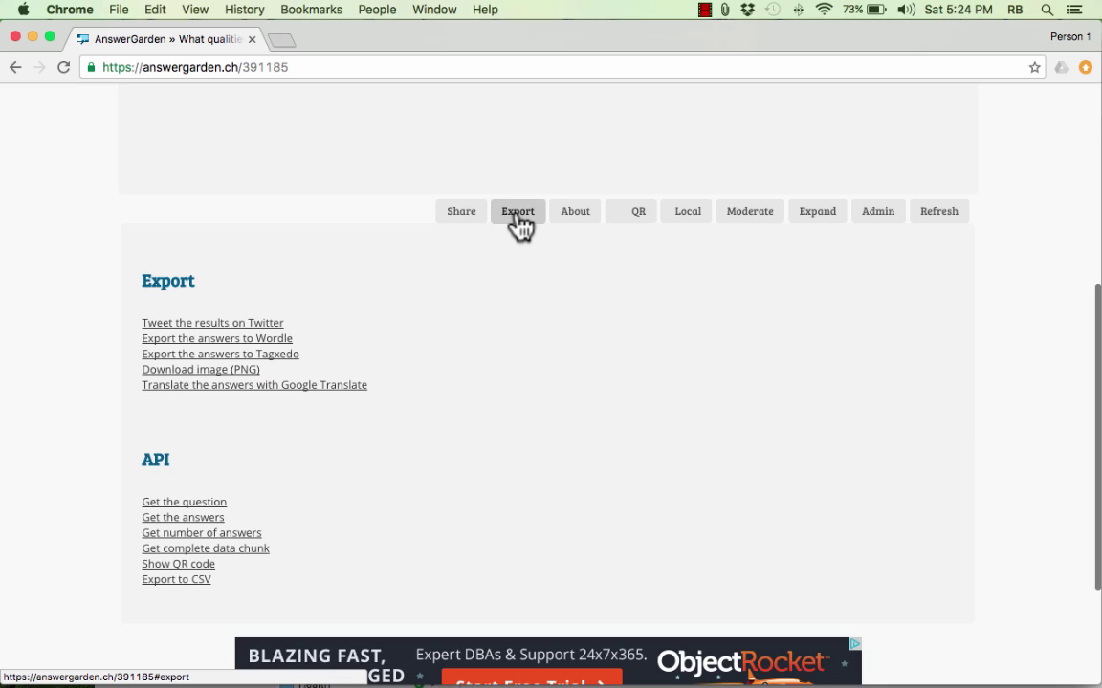
left_click(517, 214)
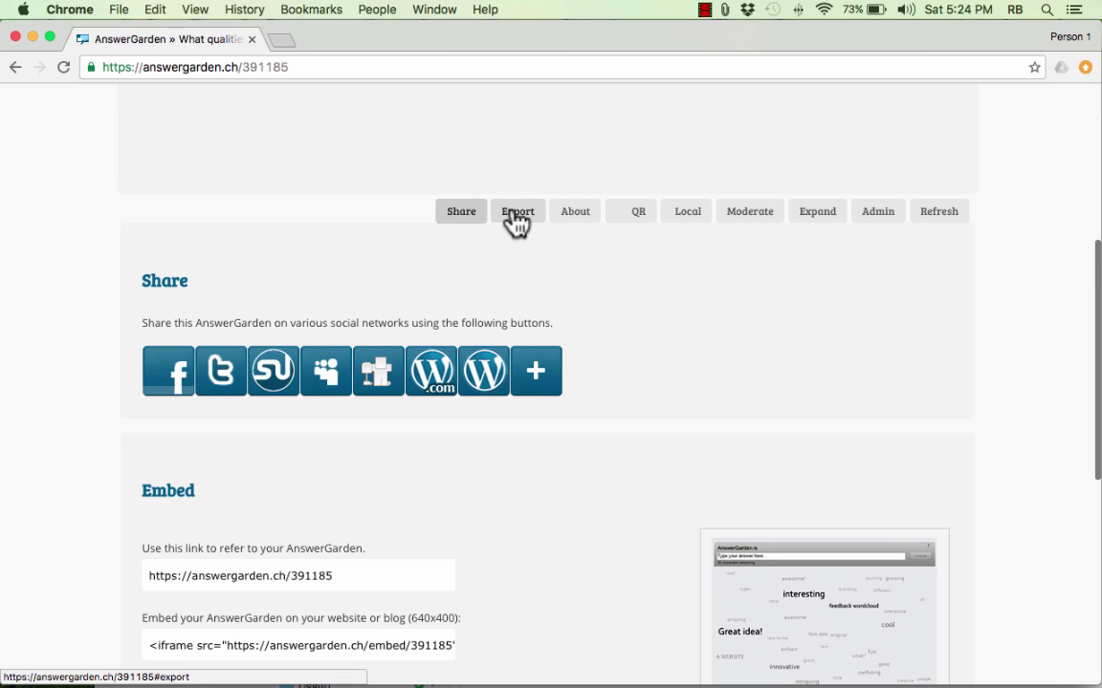
left_click(512, 212)
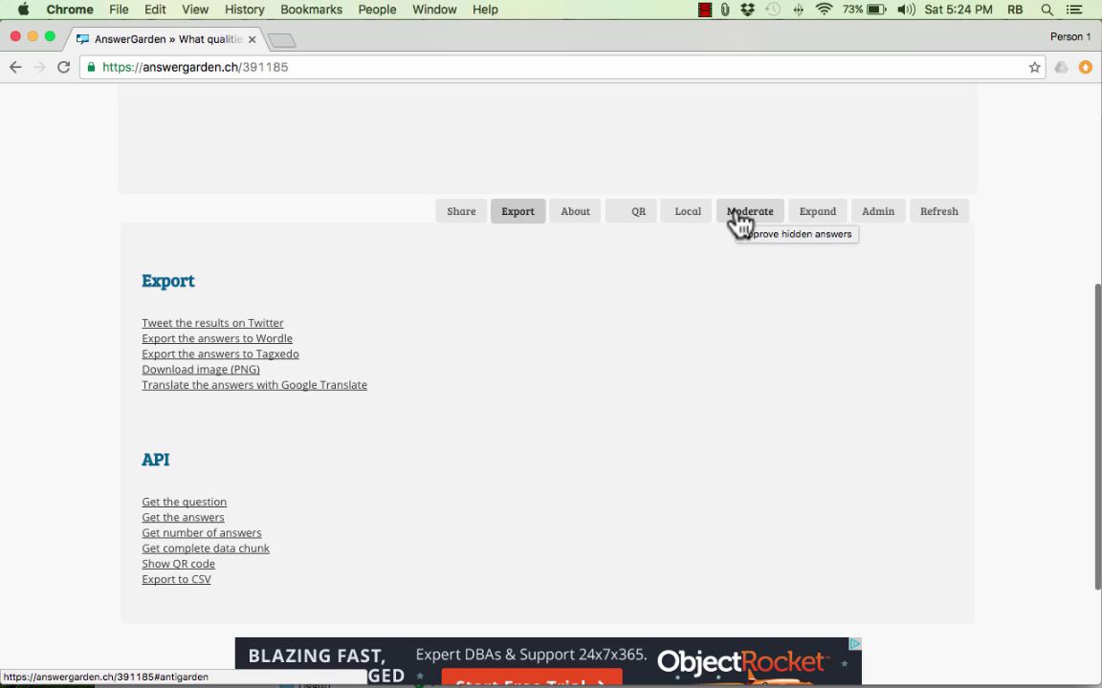
Step: View the AntiGarden with the hidden answers awaiting moderation and return to the main AnswerGarden page
scroll(744, 229, "up", 5)
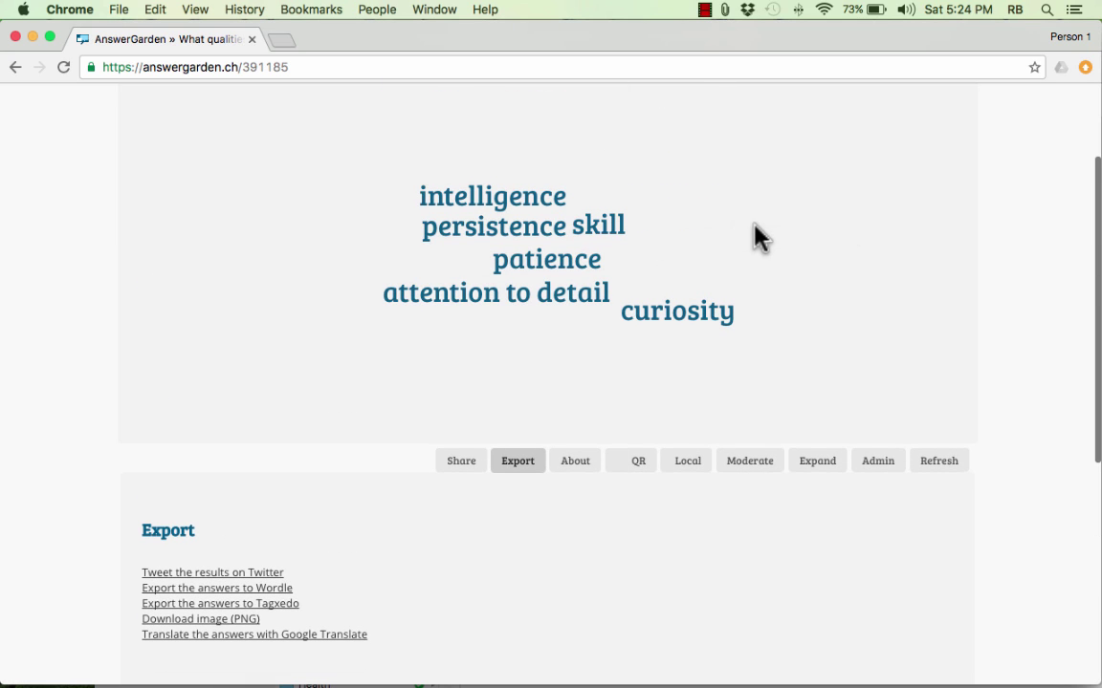
left_click(747, 467)
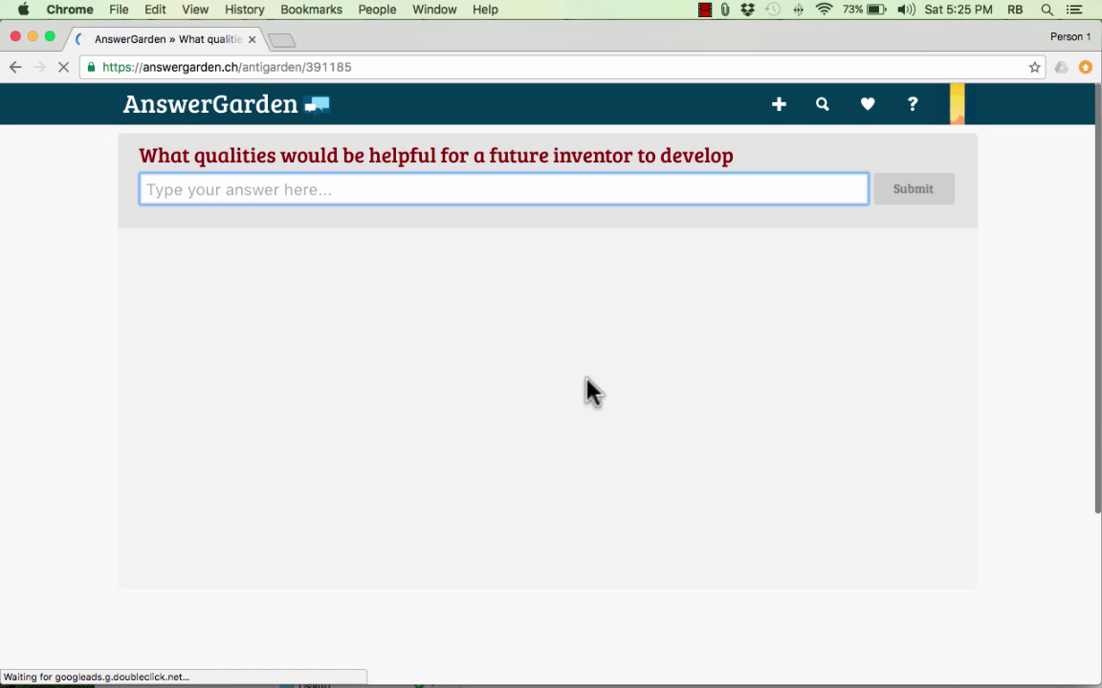
scroll(847, 477, "down", 5)
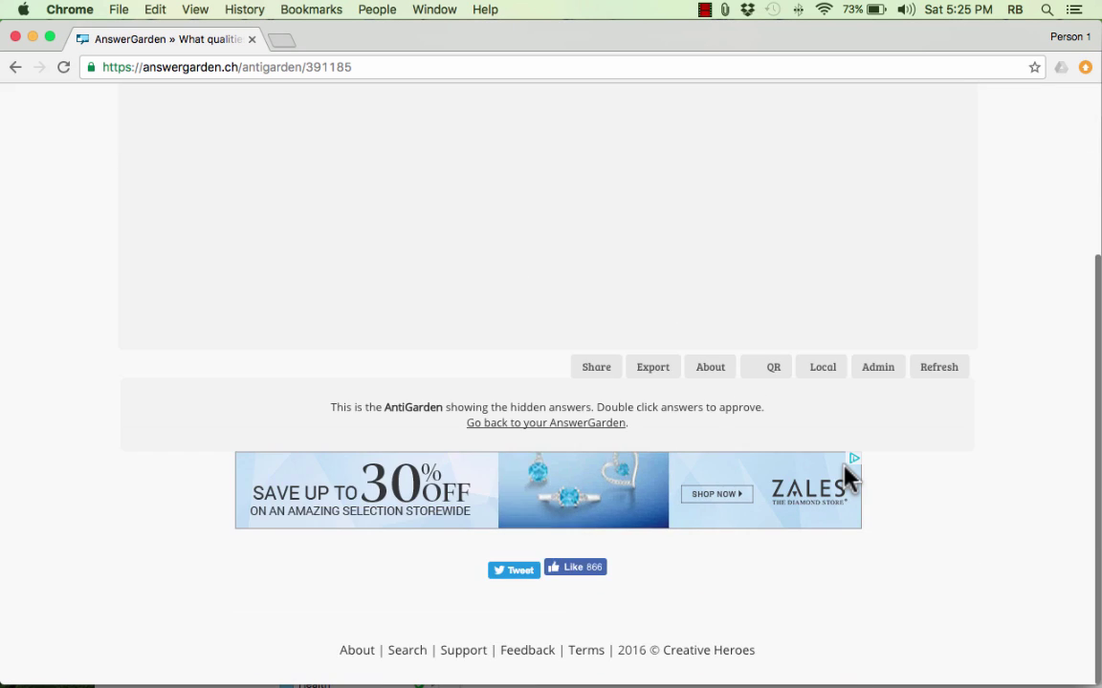
scroll(847, 477, "up", 5)
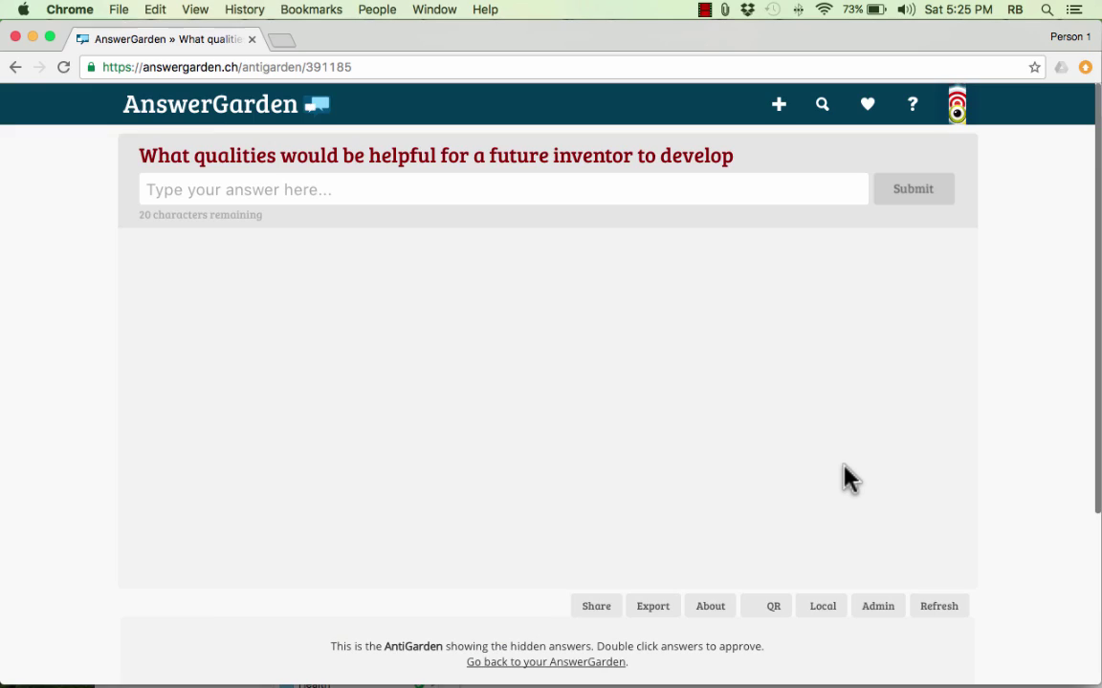
left_click(15, 67)
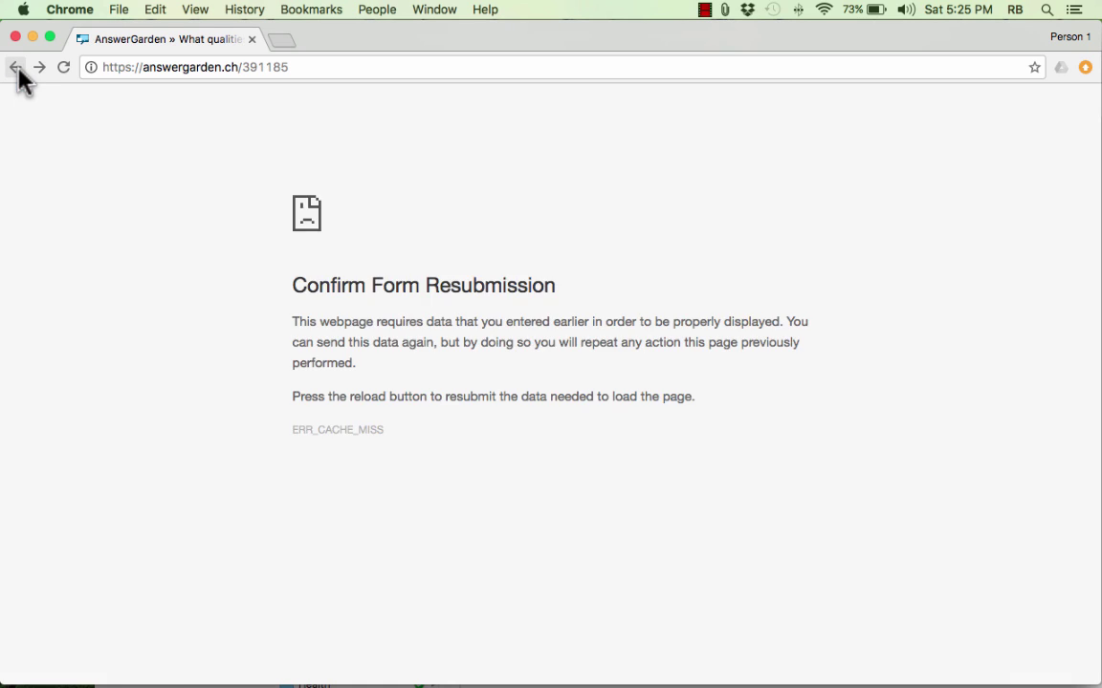
left_click(16, 67)
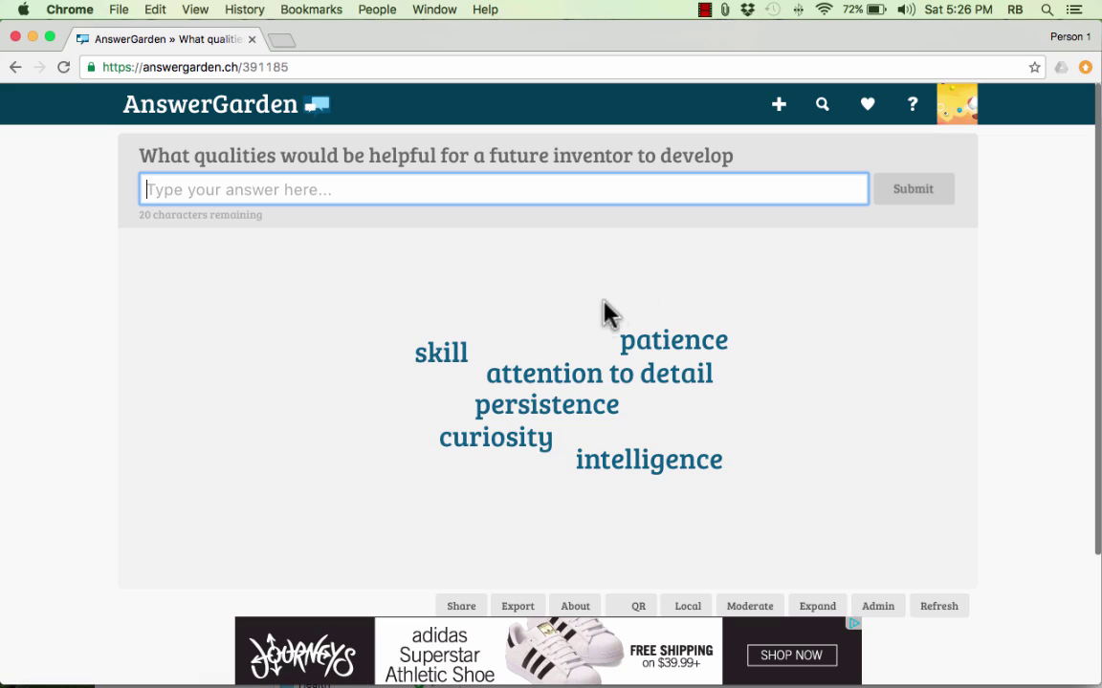
Step: Refresh the AnswerGarden's word cloud several times to rearrange its answers
left_click(942, 610)
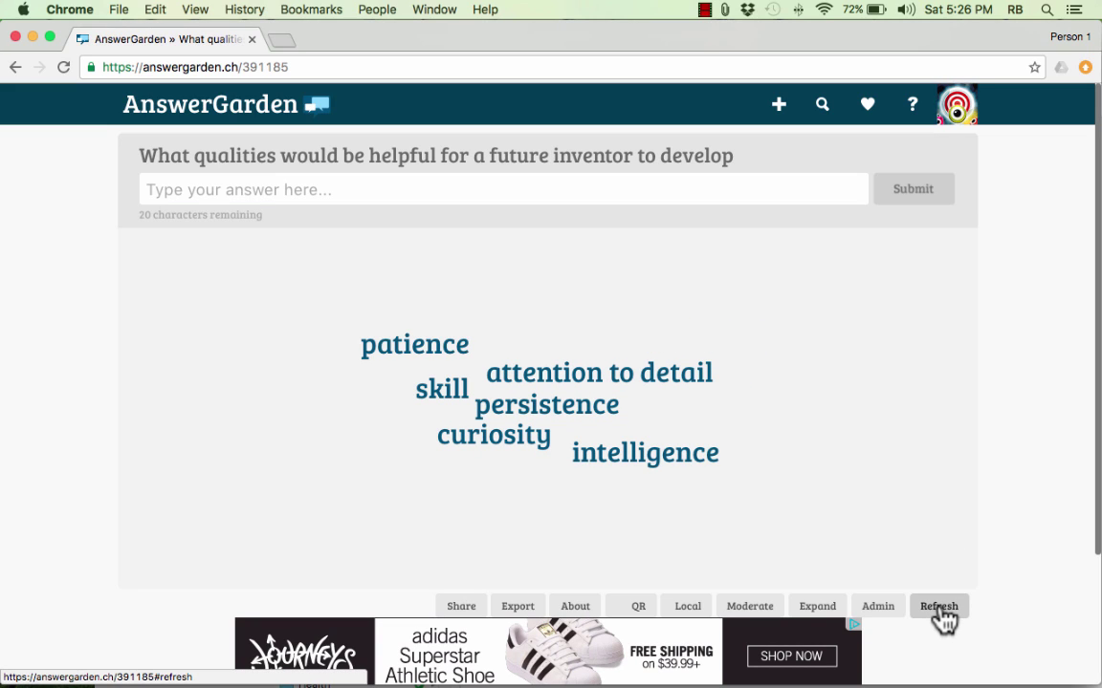
left_click(942, 612)
left_click(941, 612)
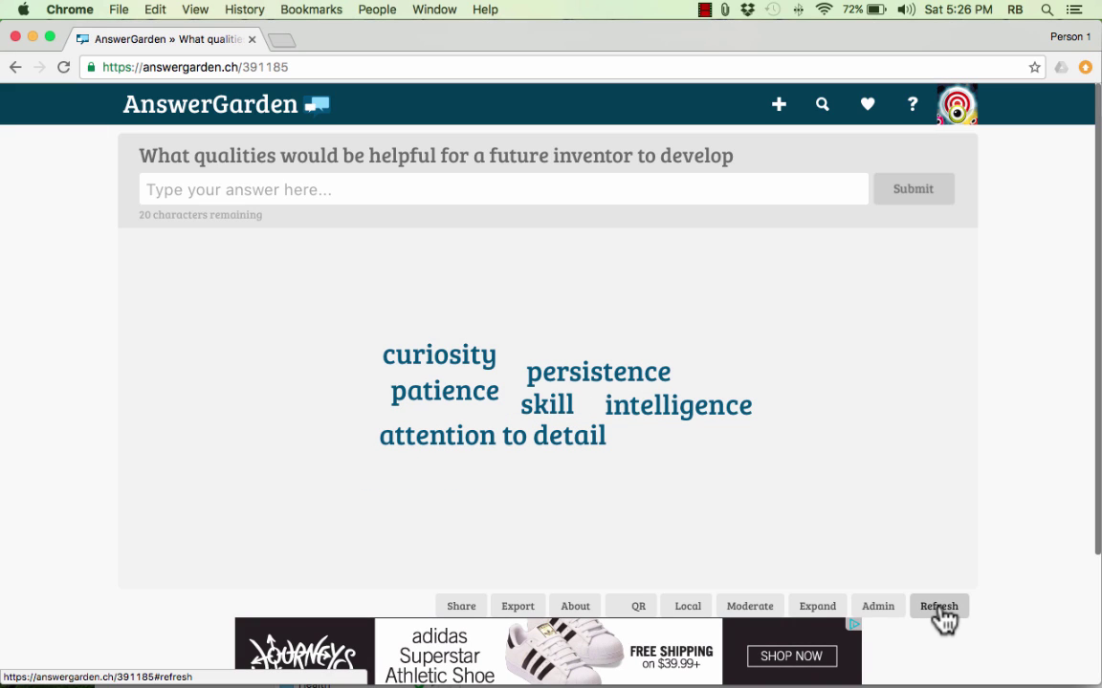
left_click(942, 612)
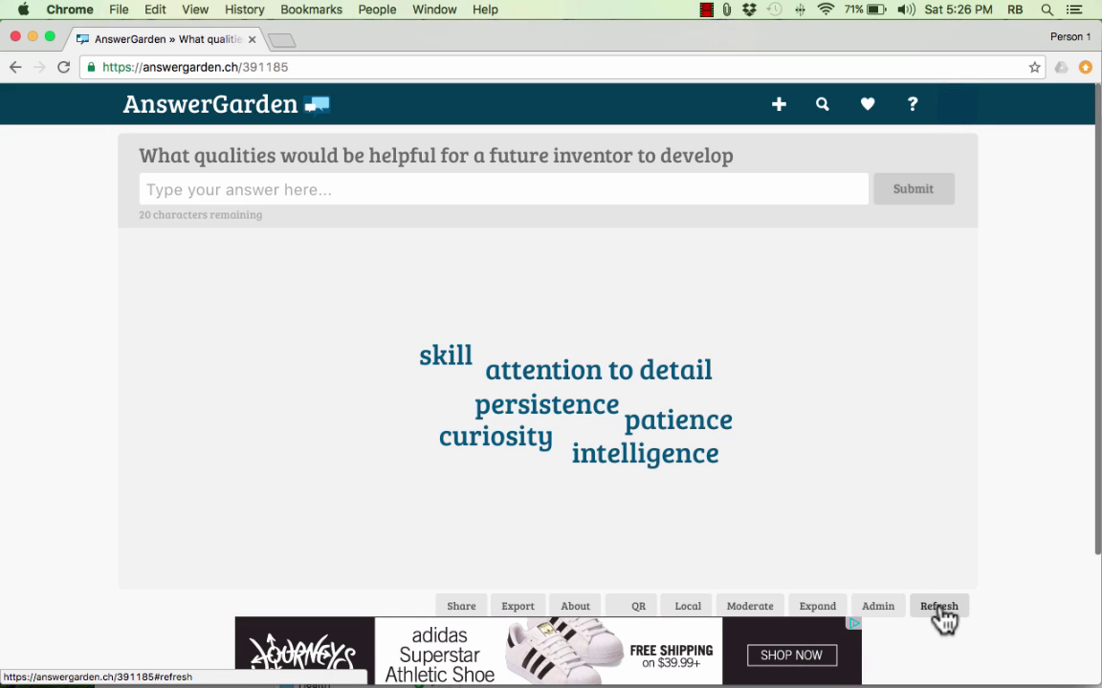
Step: Open the AnswerGarden's administration settings and review them from hiding answers down to wiping the garden
left_click(878, 609)
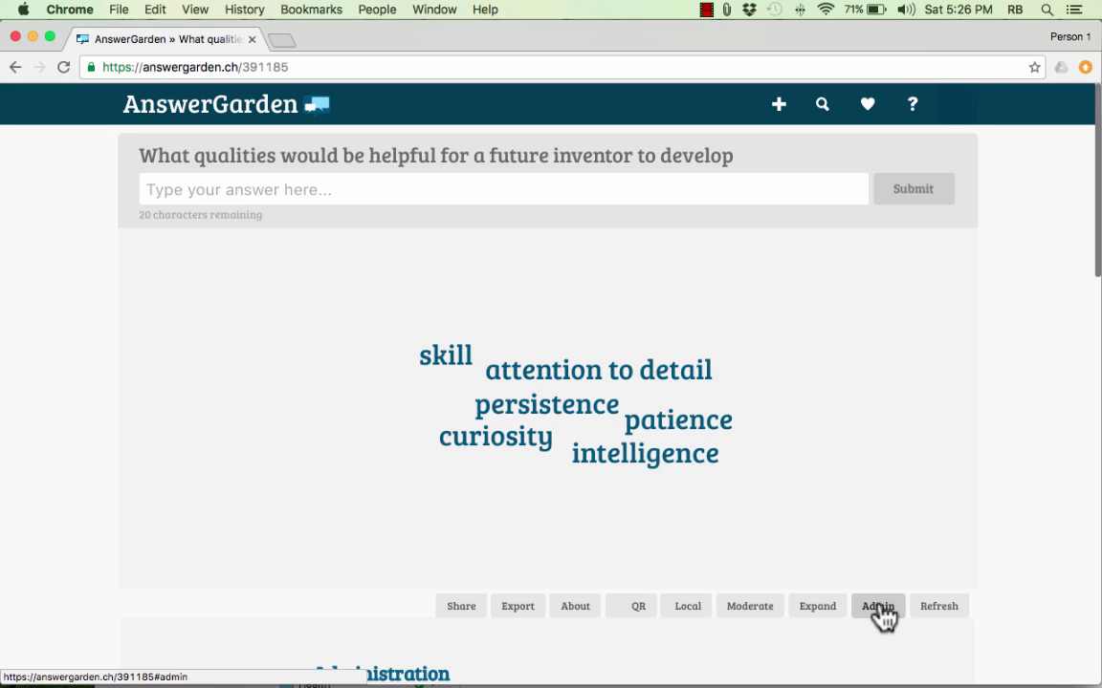
scroll(937, 612, "down", 1)
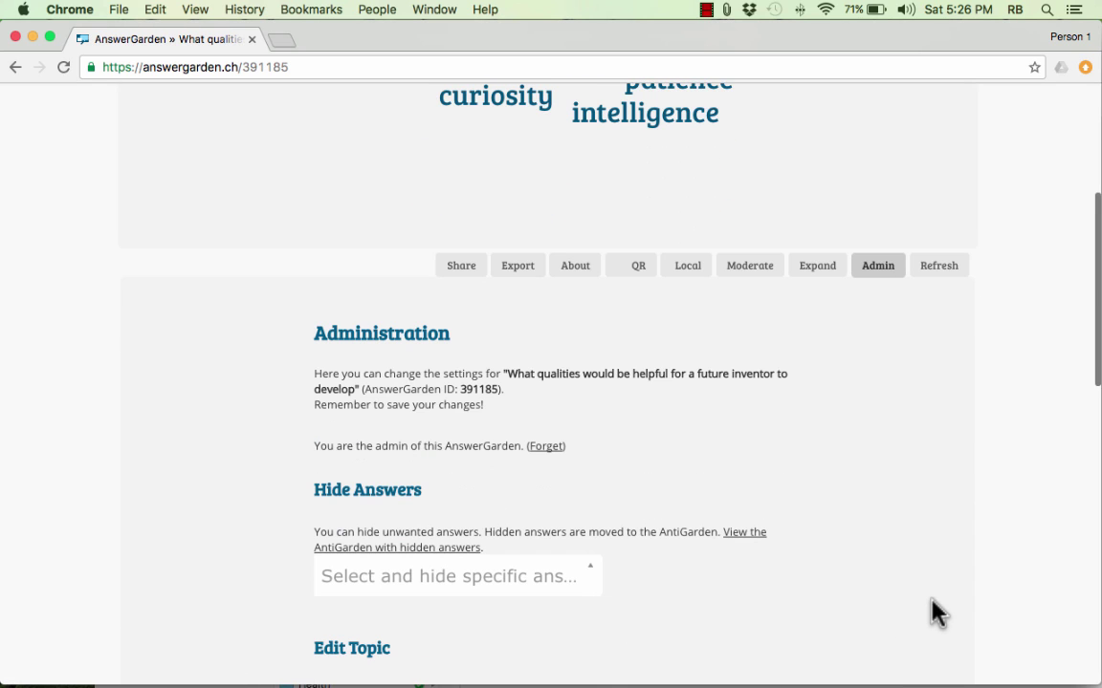
scroll(937, 612, "down", 3)
scroll(937, 612, "down", 2)
scroll(533, 578, "down", 10)
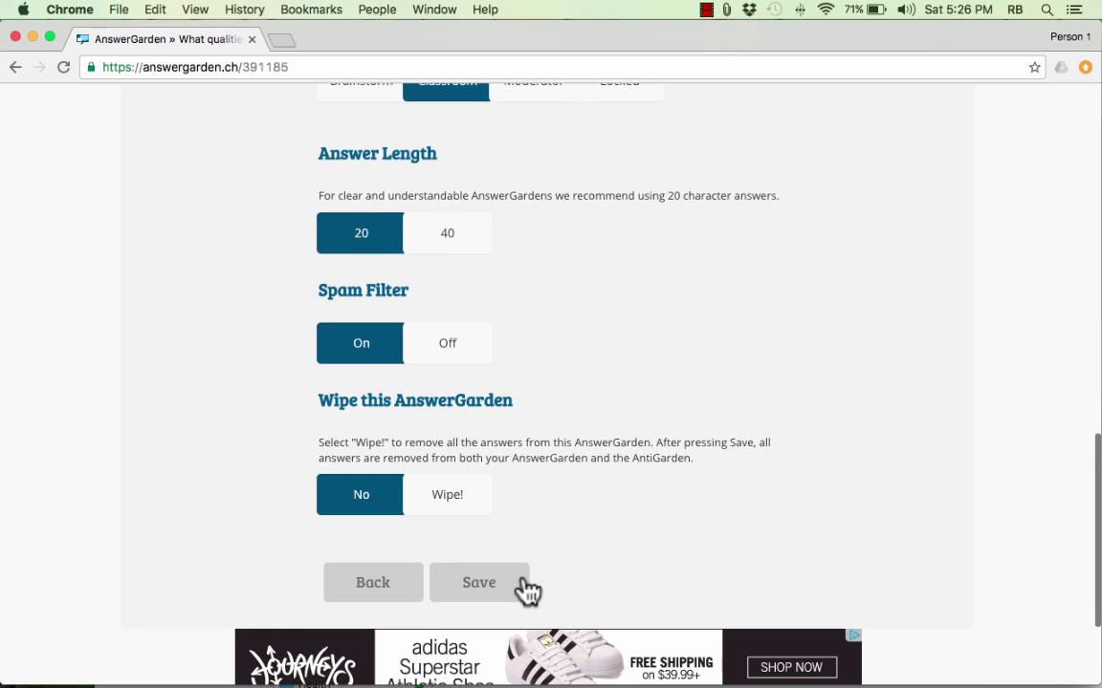
left_click(519, 590)
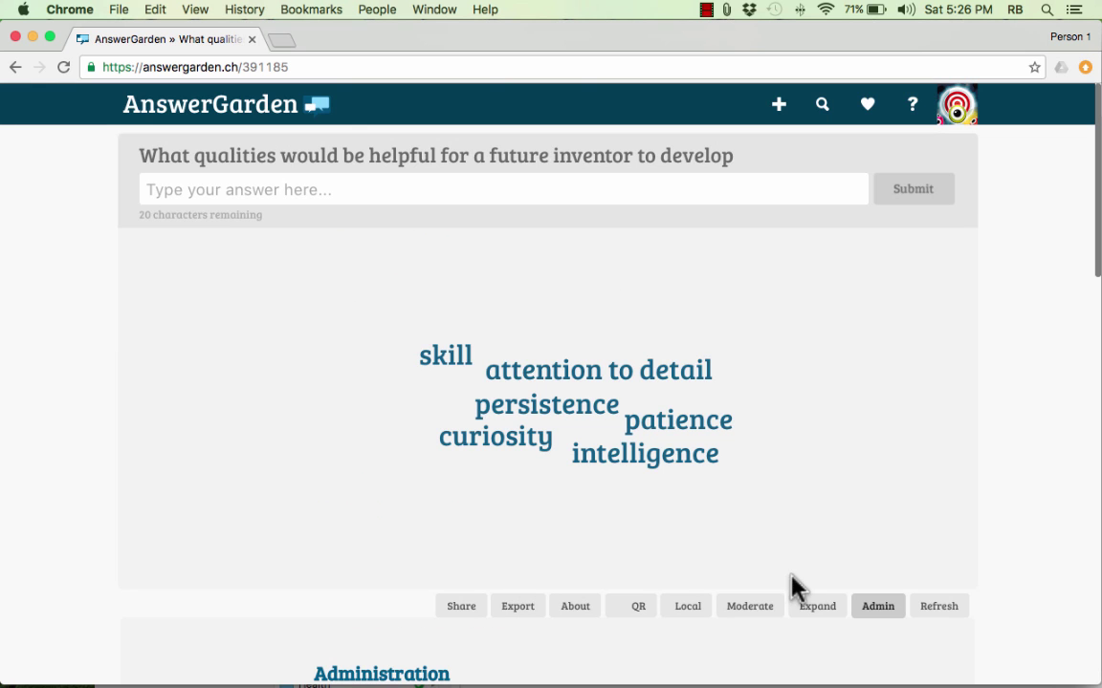
Step: Expand the AnswerGarden to its enlarged view and return to the normal page with the answers reloaded
left_click(878, 606)
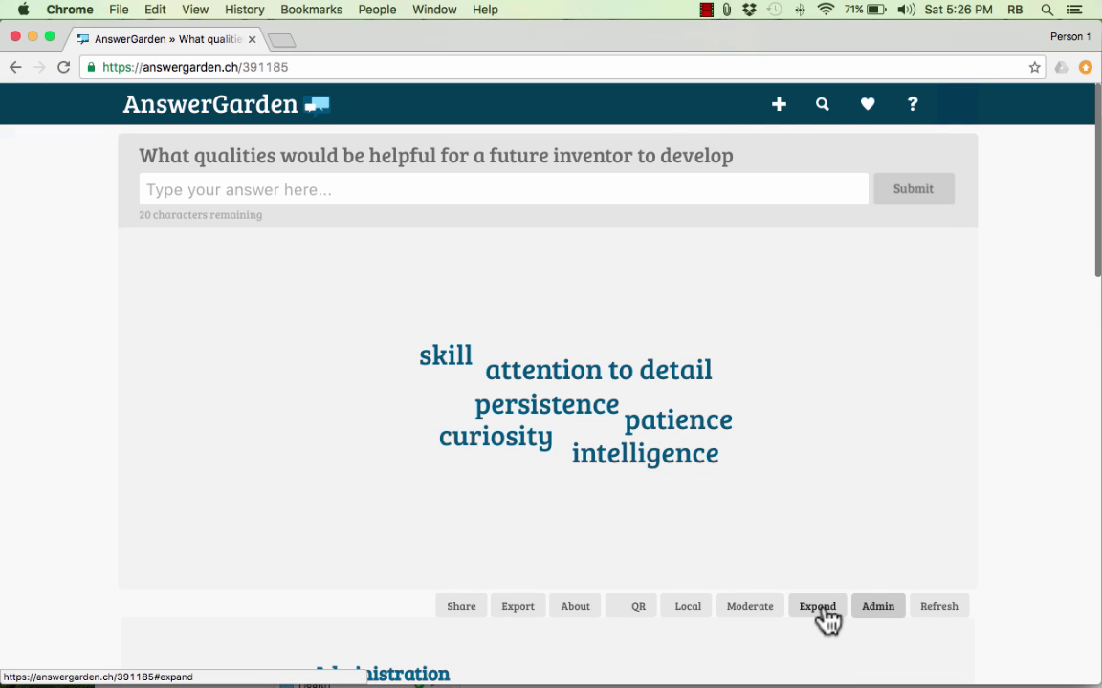
left_click(821, 610)
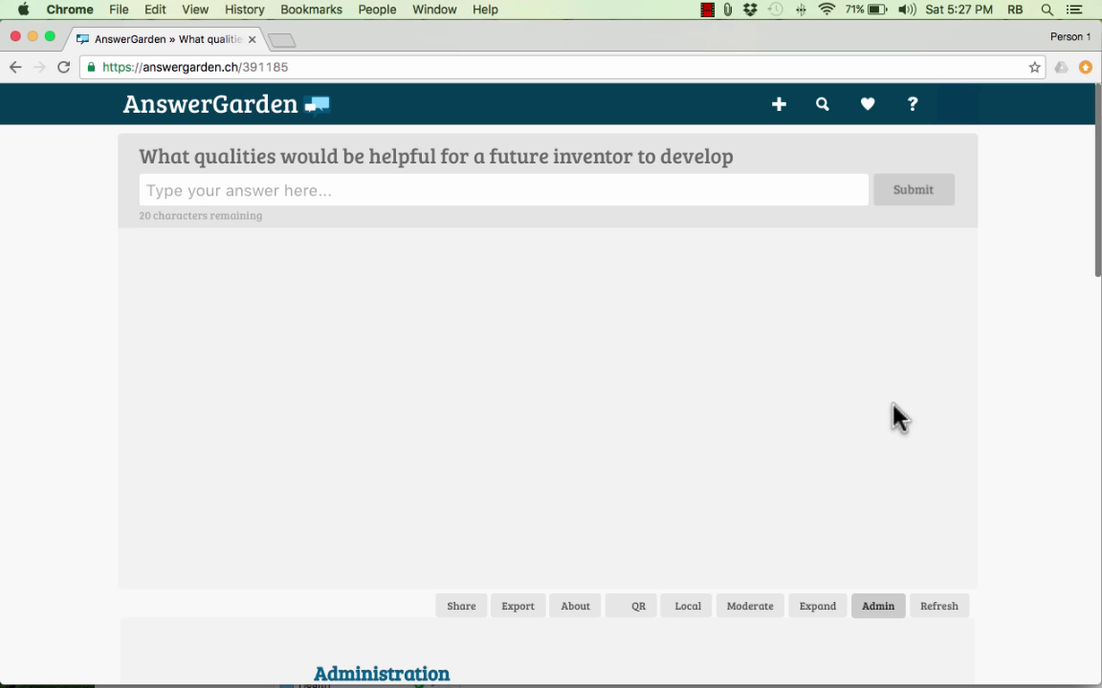
scroll(853, 380, "down", 1)
scroll(853, 384, "down", 2)
scroll(847, 430, "up", 3)
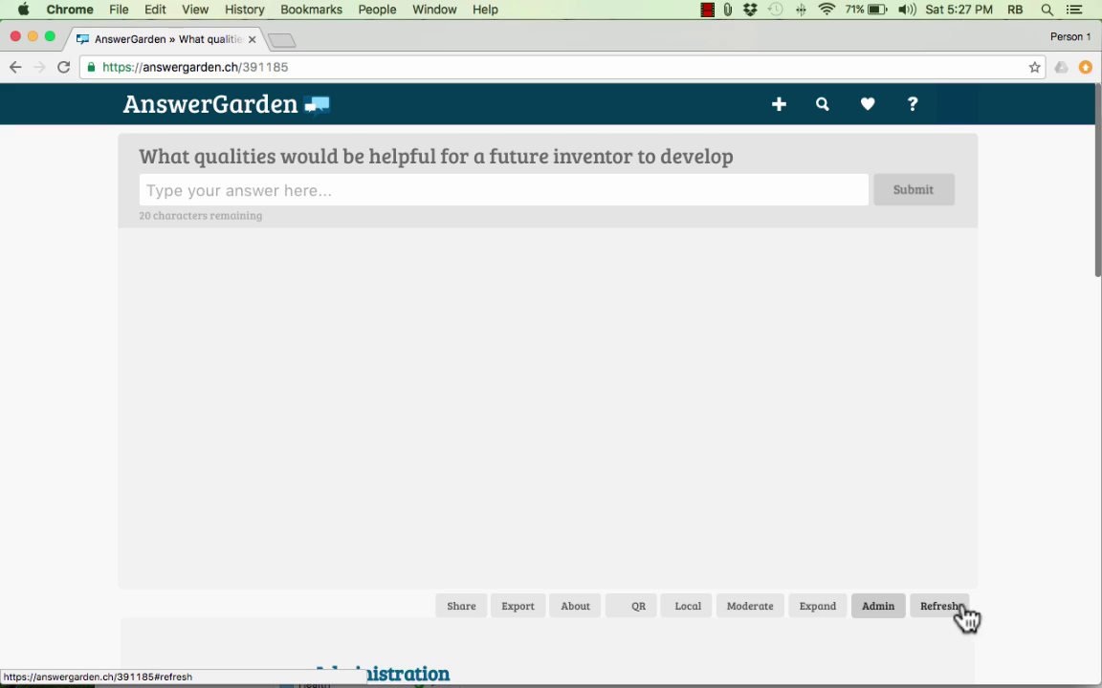
left_click(524, 617)
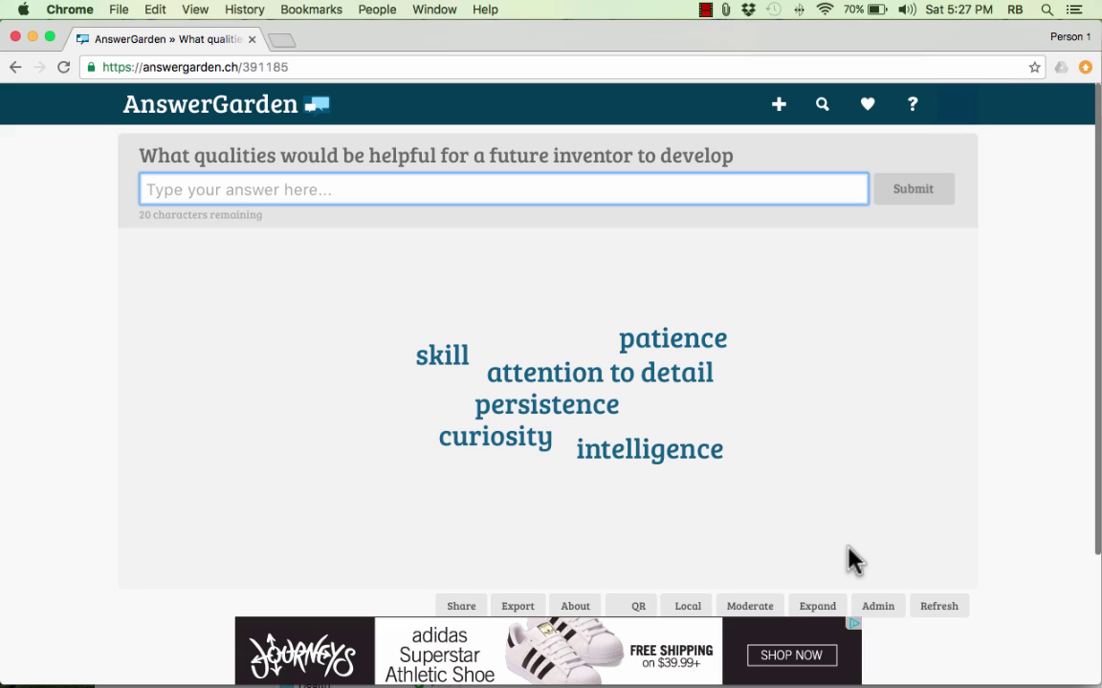
Step: Capture screenshots of the area around the word cloud of answers
key("super+shift+4")
left_click_drag(376, 268, 799, 514)
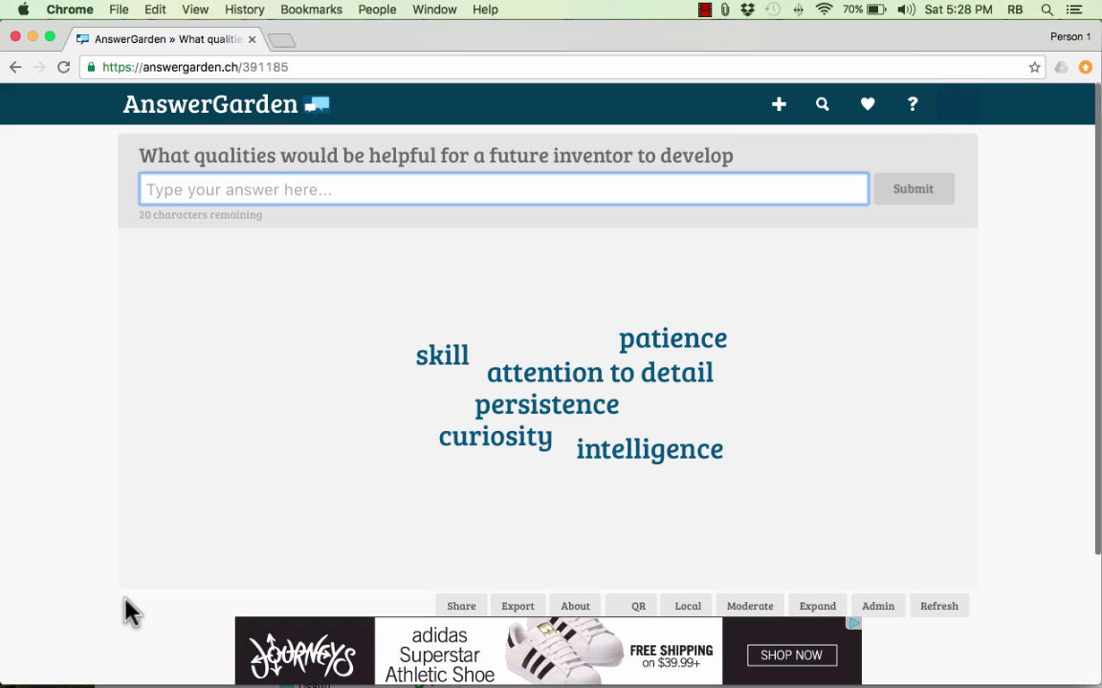
key("super+shift+4")
left_click_drag(347, 258, 853, 514)
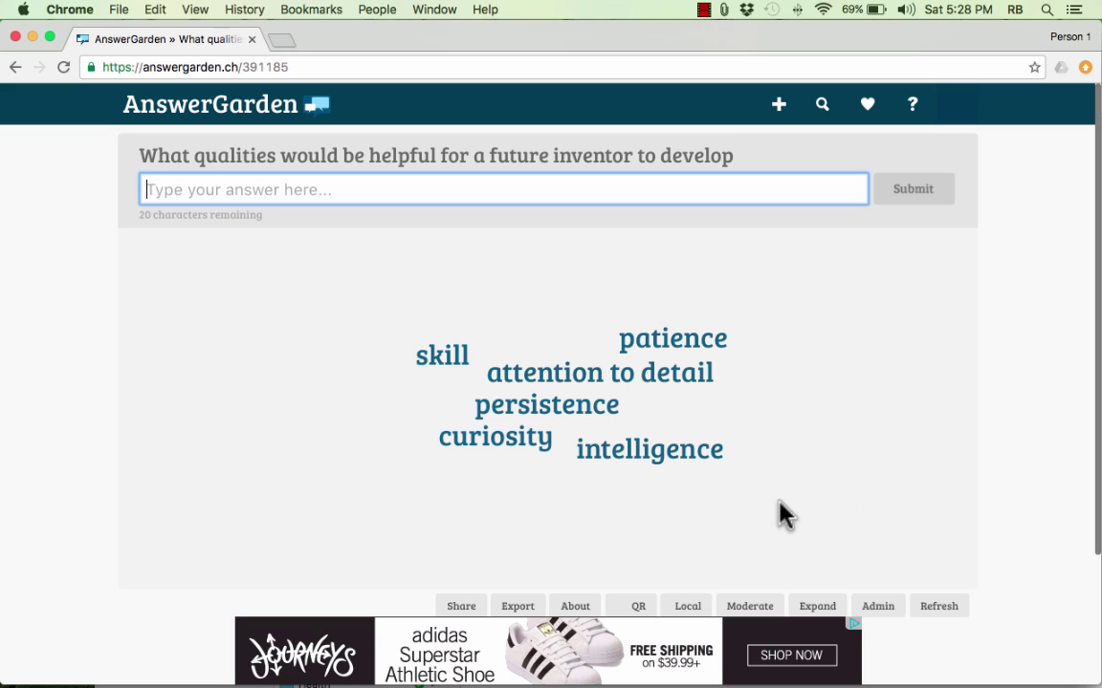